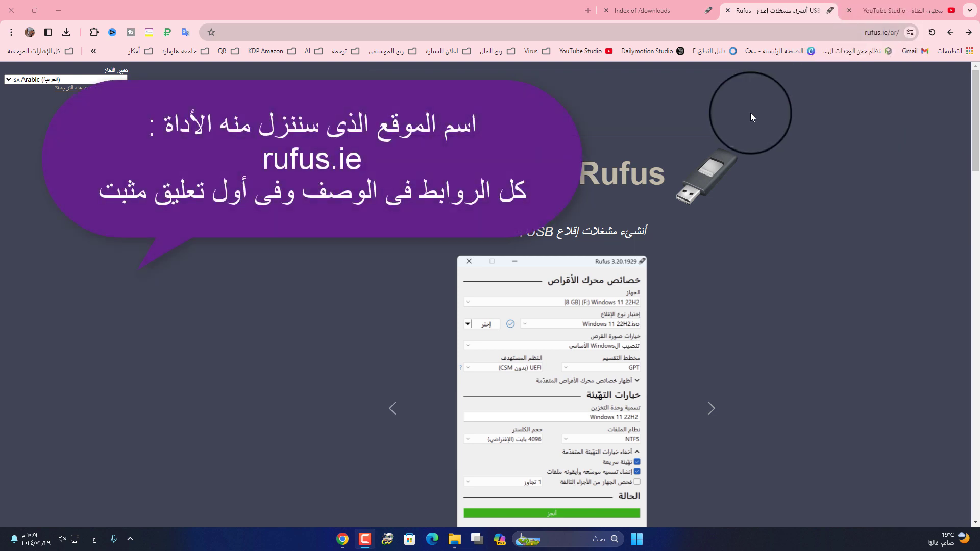
Review the latest releases in the Rufus page's download section and the older versions in the site's downloads index.
scroll(771, 258, "down", 2)
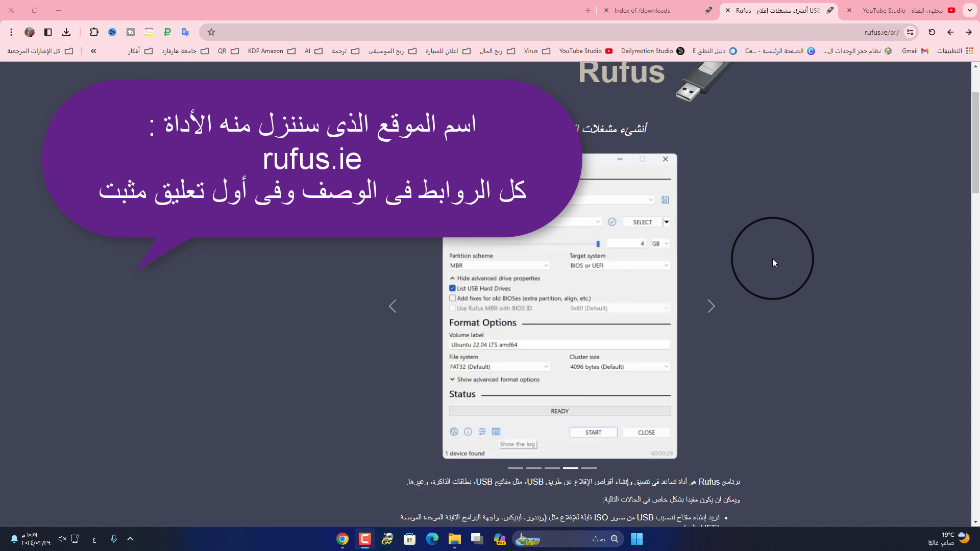
scroll(818, 283, "down", 3)
scroll(817, 283, "down", 9)
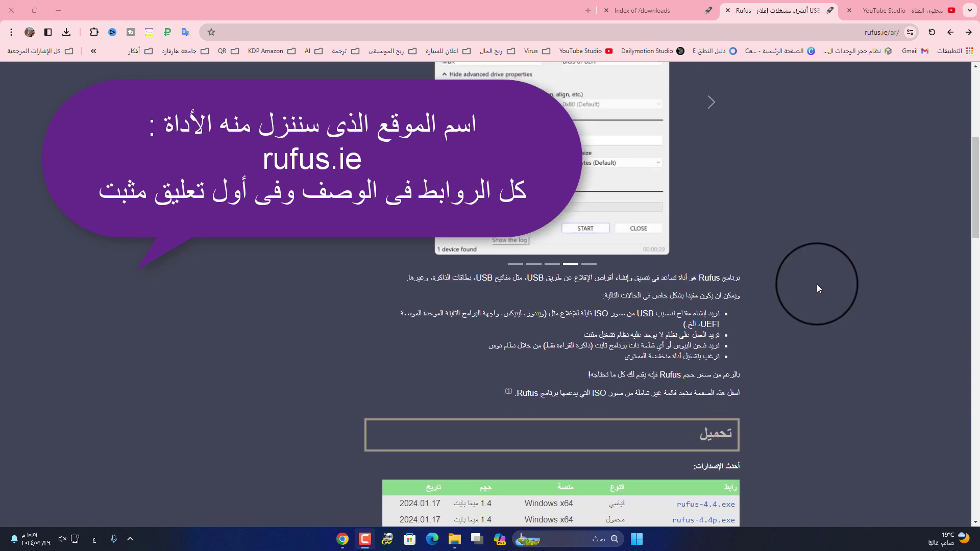
scroll(816, 283, "up", 2)
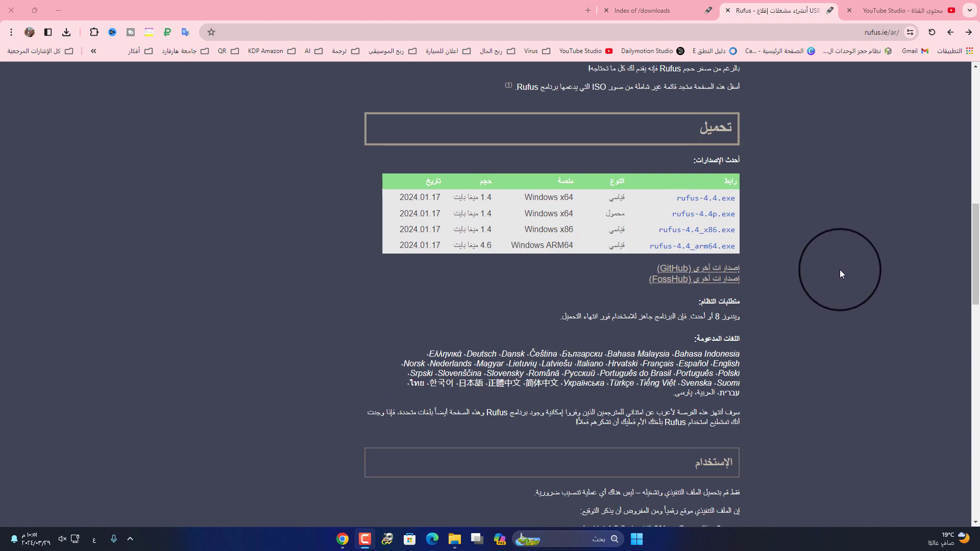
scroll(841, 274, "up", 2)
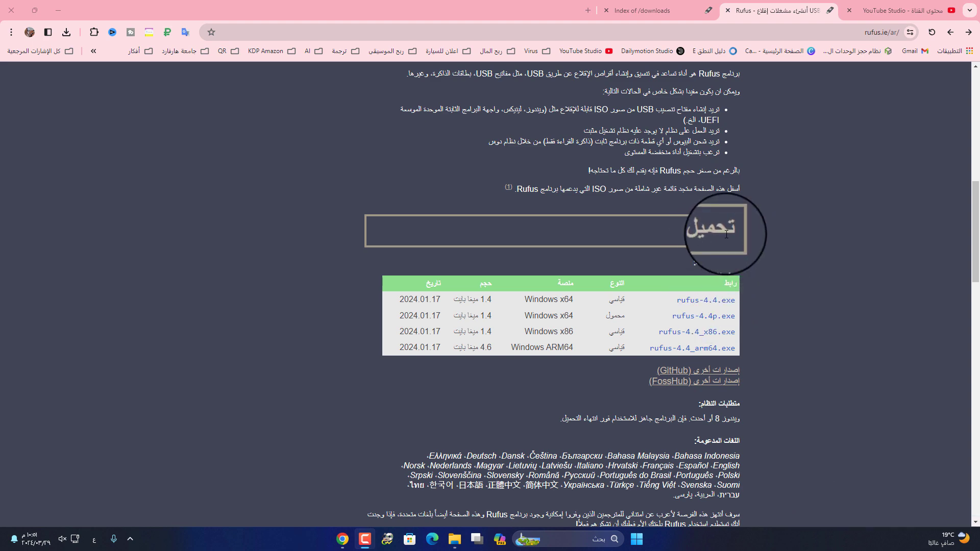
scroll(758, 262, "up", 1)
scroll(757, 257, "down", 3)
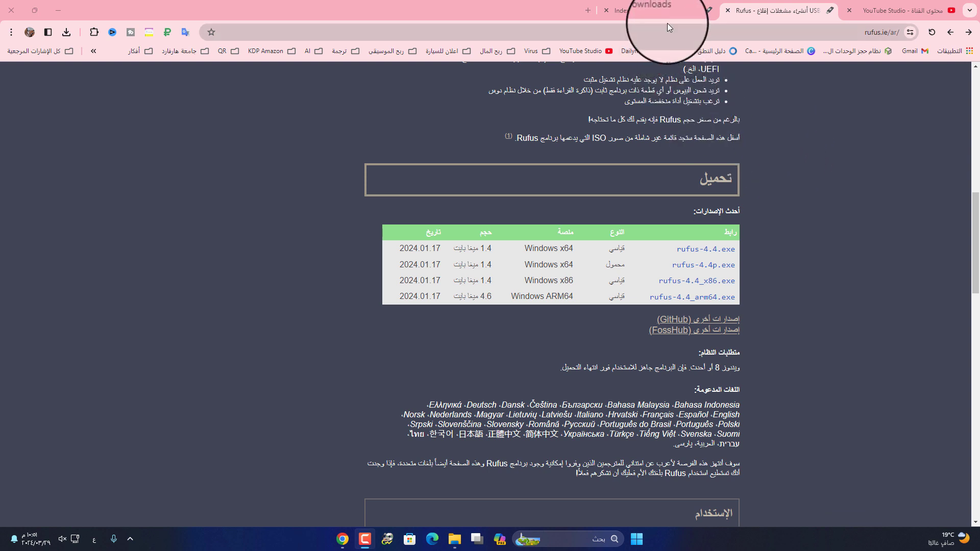
left_click(675, 3)
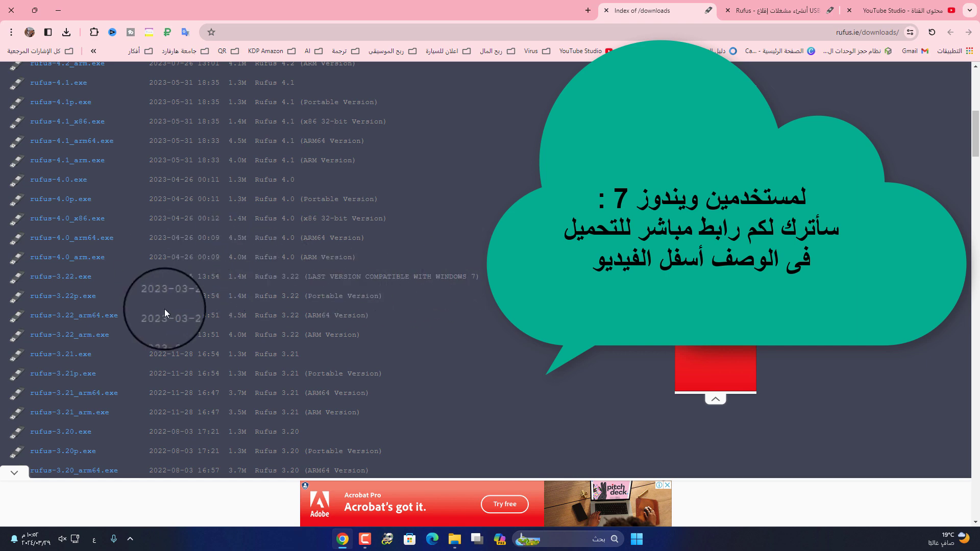
key("ctrl+shift+Tab")
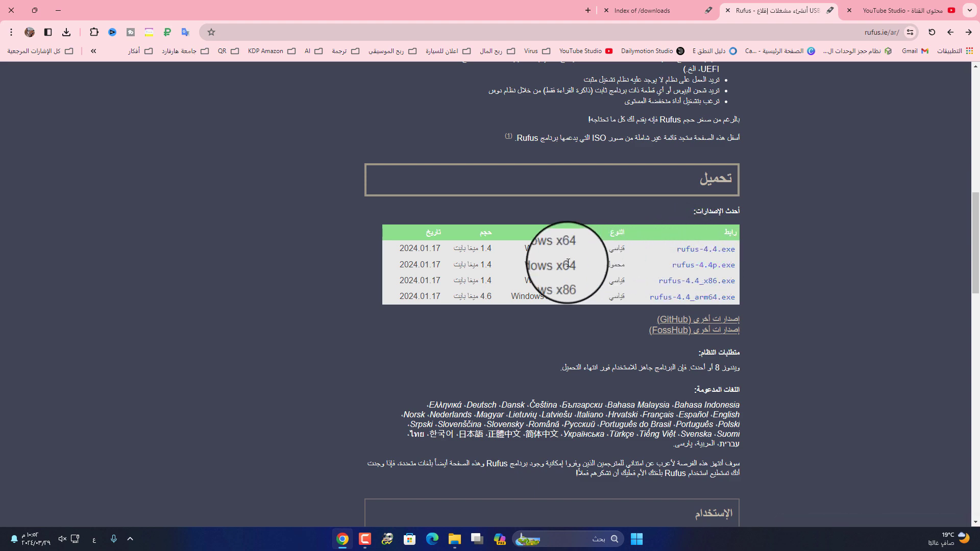
Open this PC's properties from the desktop and check the system type and the Windows specifications.
left_click(62, 10)
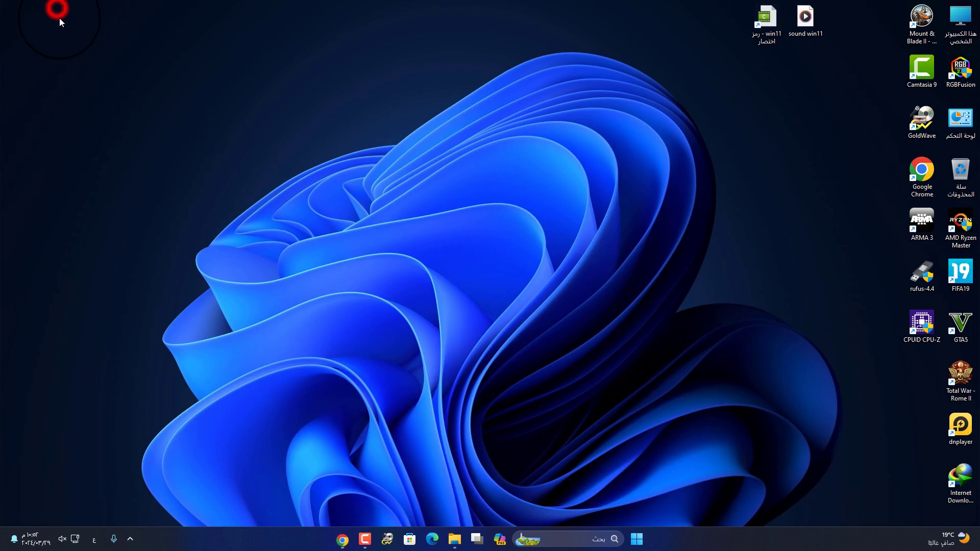
right_click(960, 26)
left_click(936, 136)
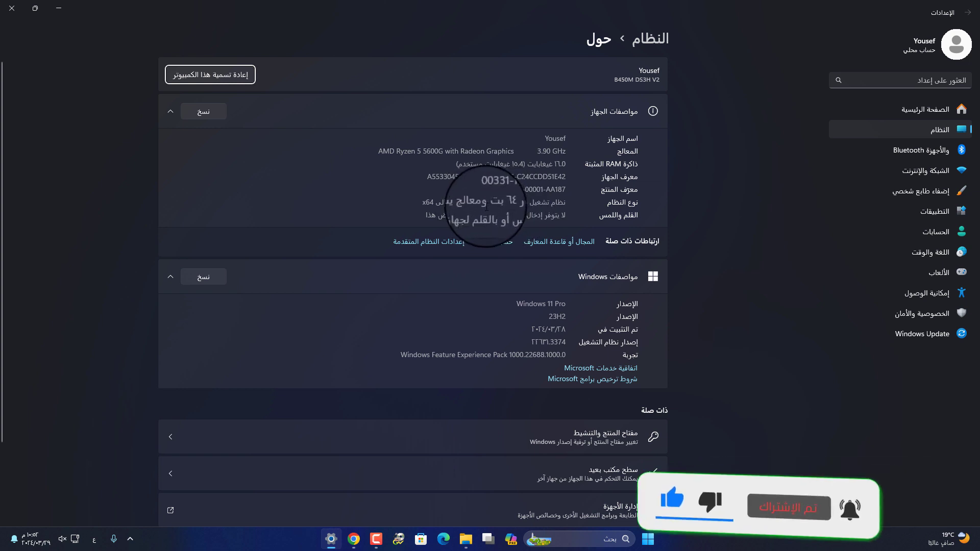
left_click(4, 7)
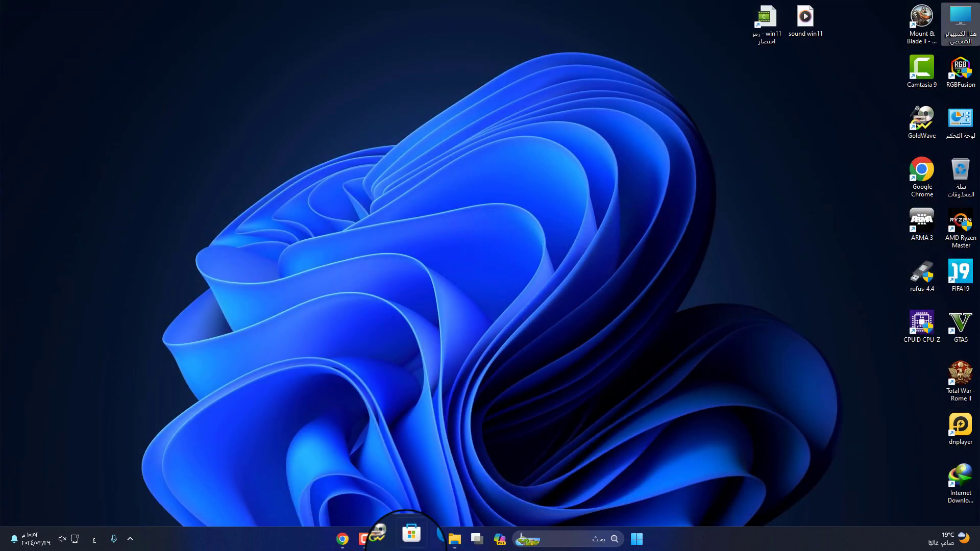
left_click(332, 539)
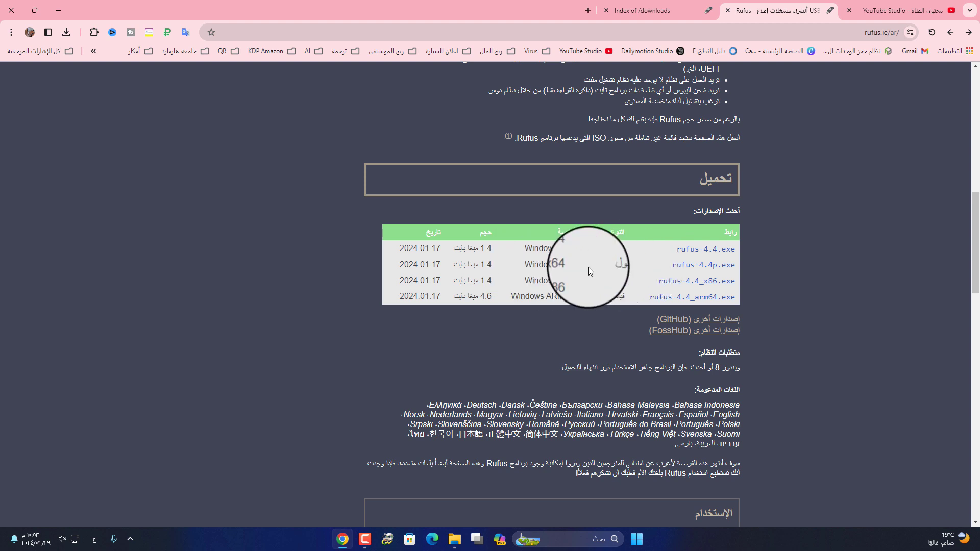
left_click(708, 252)
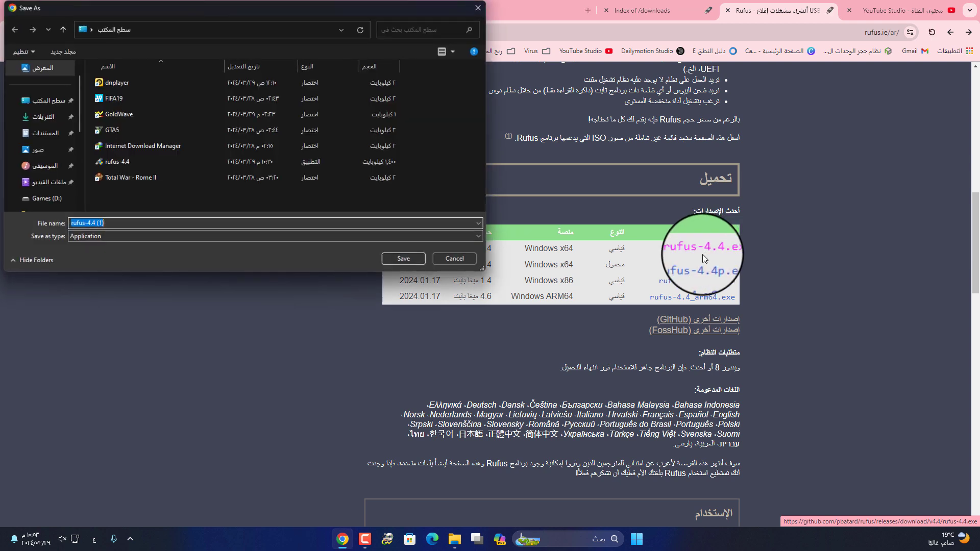
left_click(458, 259)
Check the properties of the rufus-4.4 file on the desktop and run it as administrator.
left_click(58, 4)
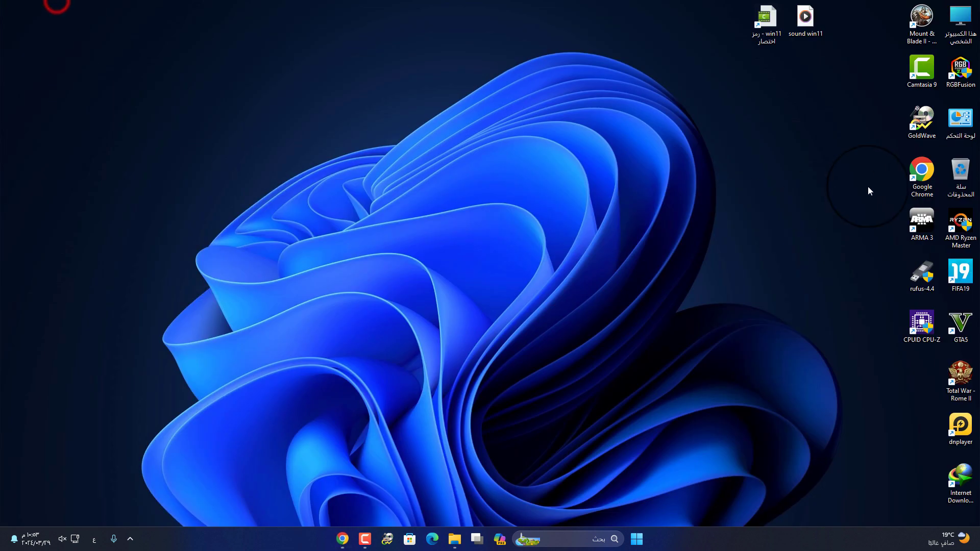
right_click(924, 273)
left_click(885, 209)
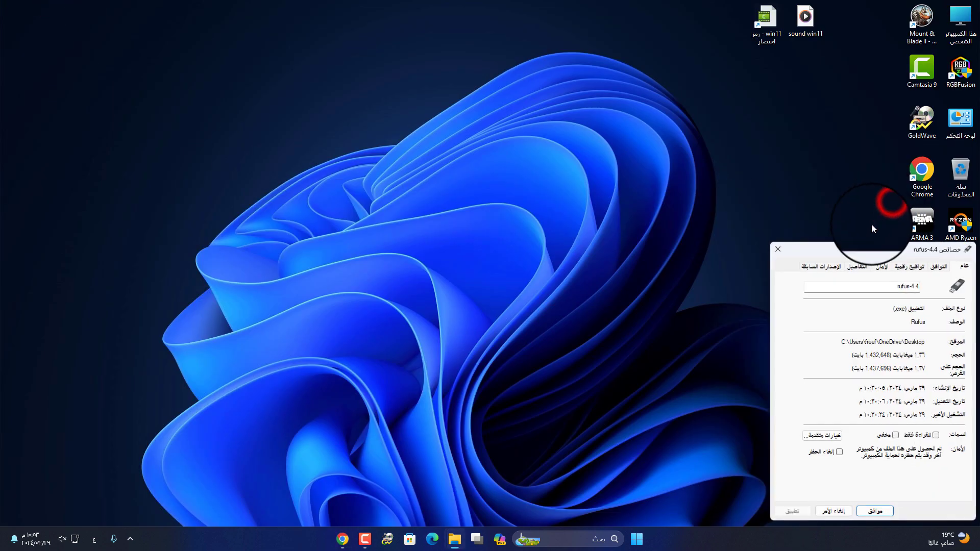
left_click(782, 256)
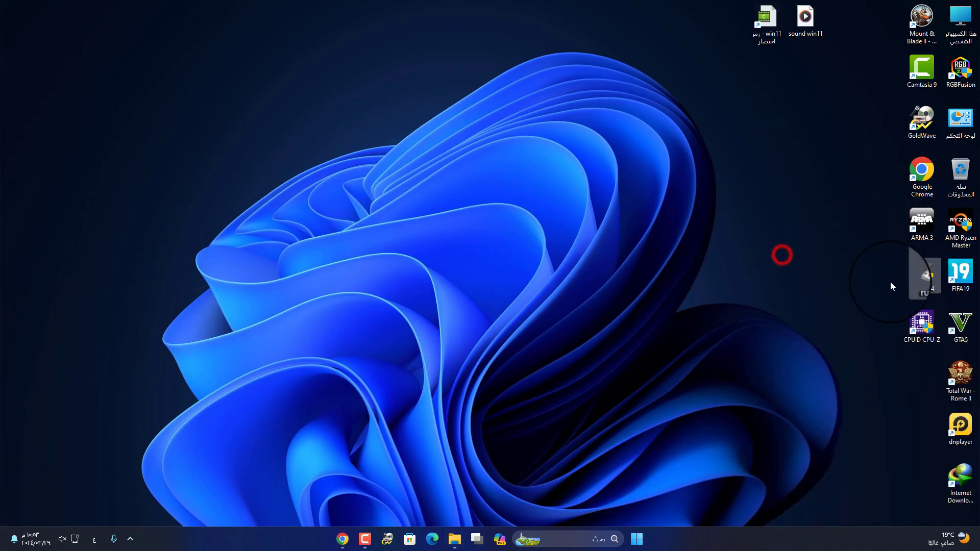
right_click(916, 275)
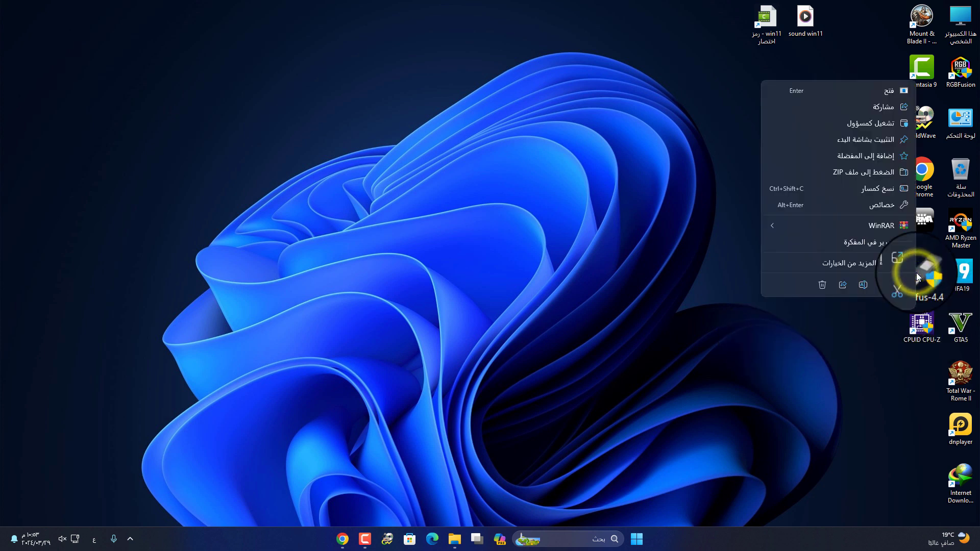
left_click(872, 123)
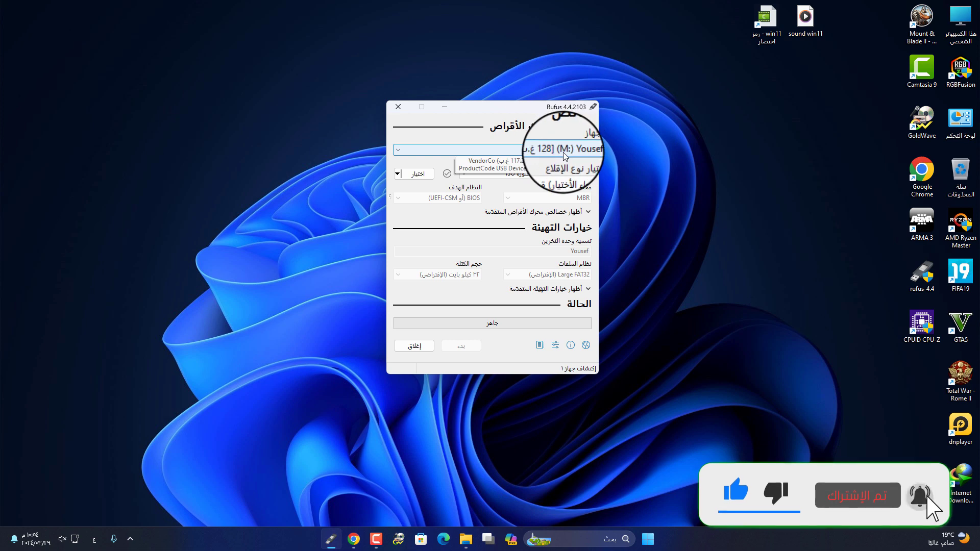
Compare the device selected in Rufus with the drives in This PC to identify the USB drive M:.
key("super+e")
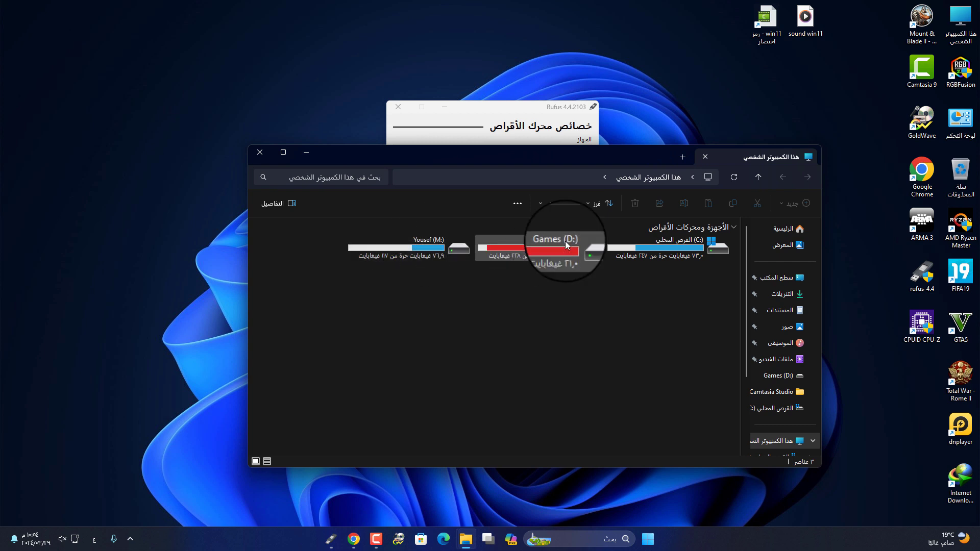
left_click(676, 247)
left_click(537, 253)
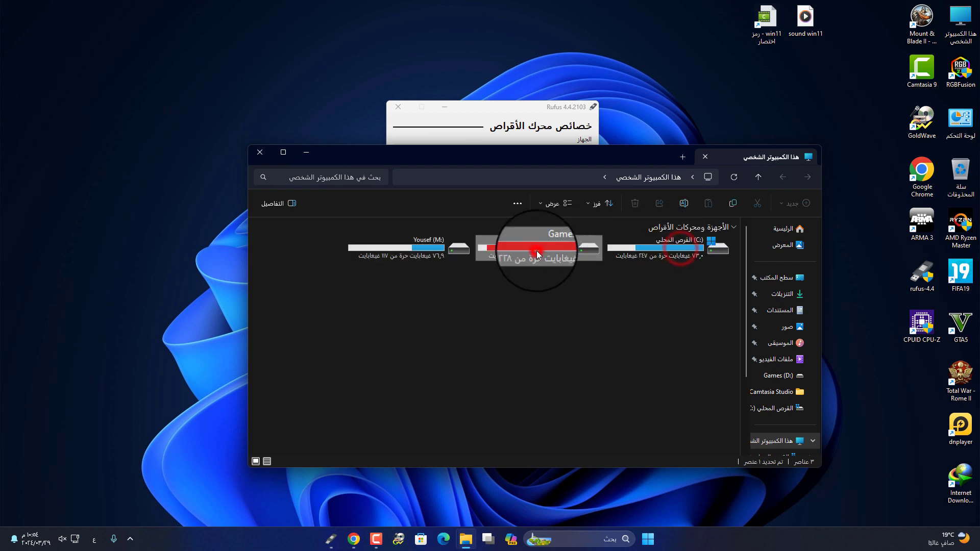
left_click(431, 255)
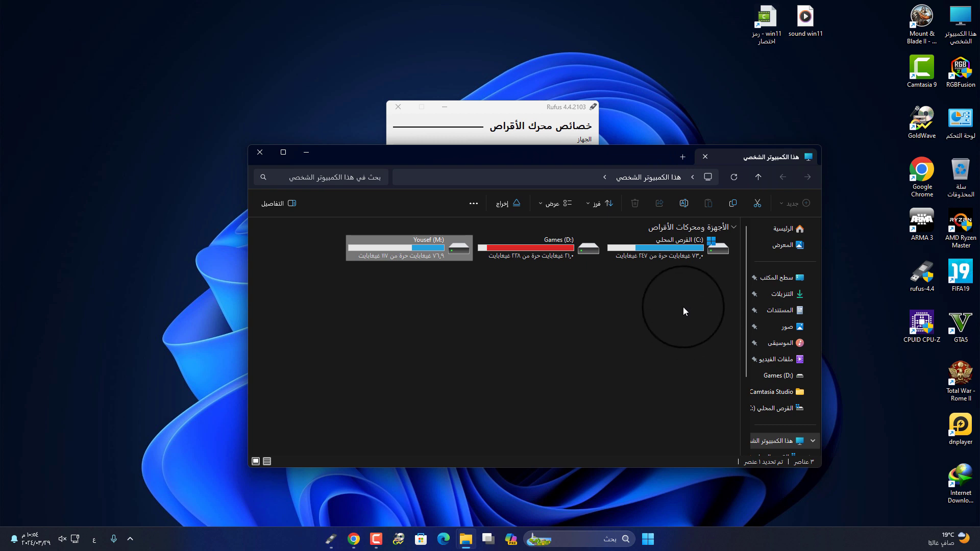
left_click_drag(614, 158, 624, 197)
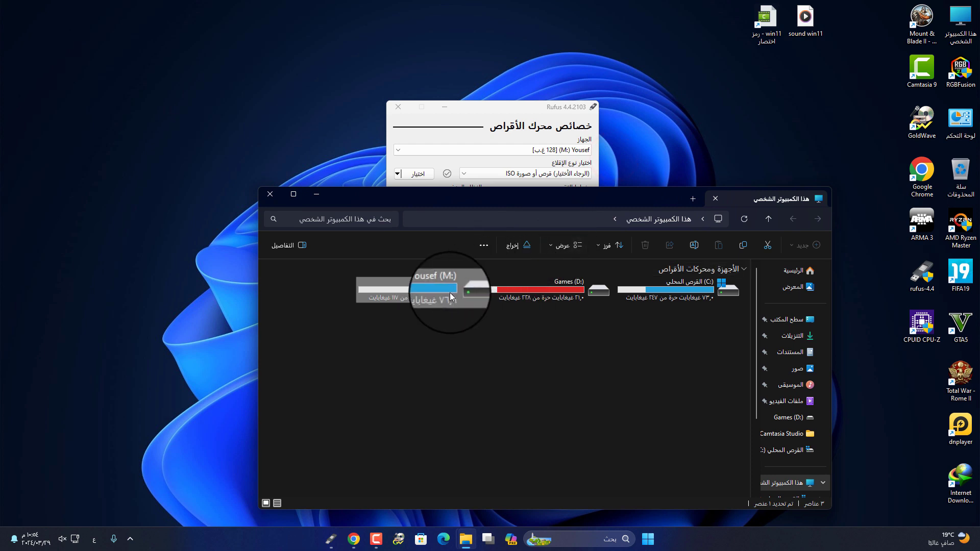
left_click(539, 109)
left_click_drag(539, 109, 289, 51)
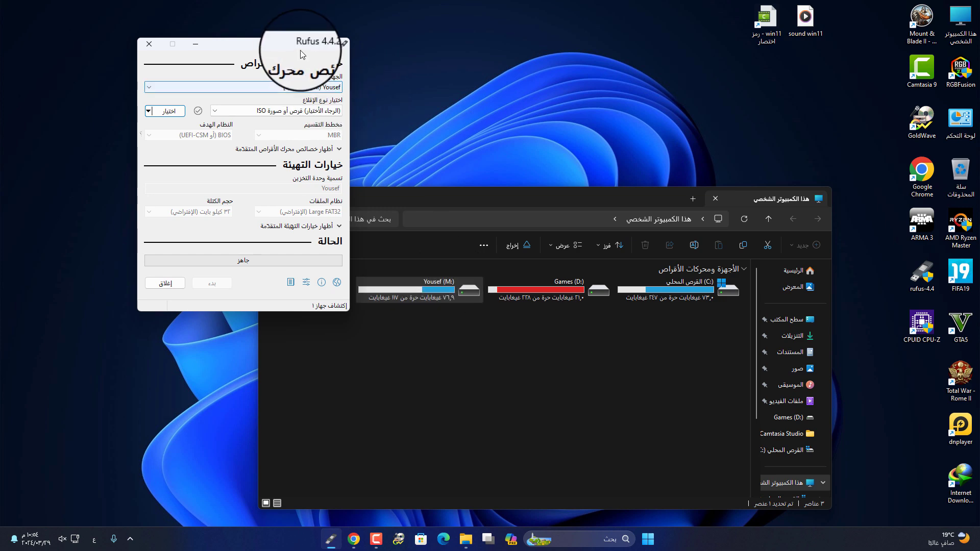
left_click_drag(301, 45, 401, 74)
left_click_drag(495, 94, 530, 112)
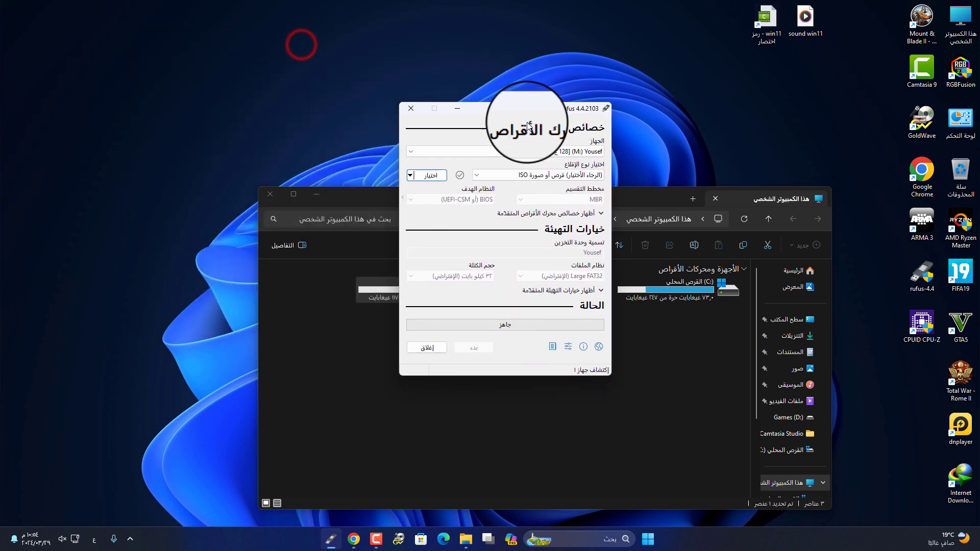
left_click(325, 195)
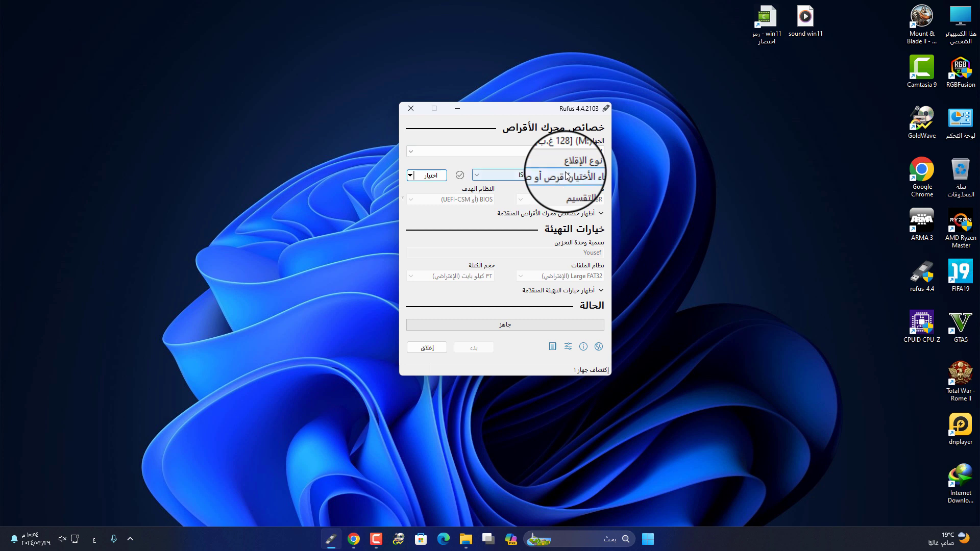
Set the boot selection to disk or ISO image and change the image source action from Select to Download.
left_click(513, 176)
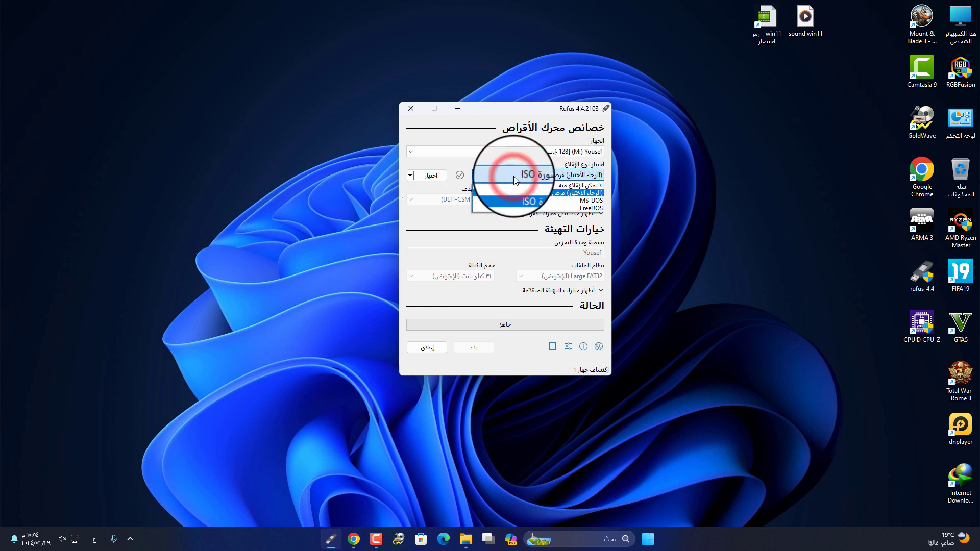
left_click(543, 196)
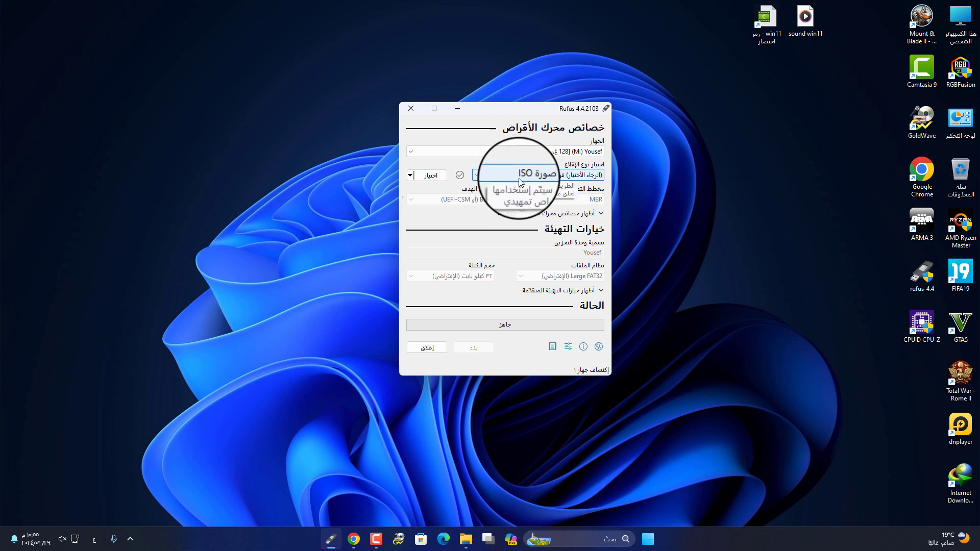
left_click(432, 176)
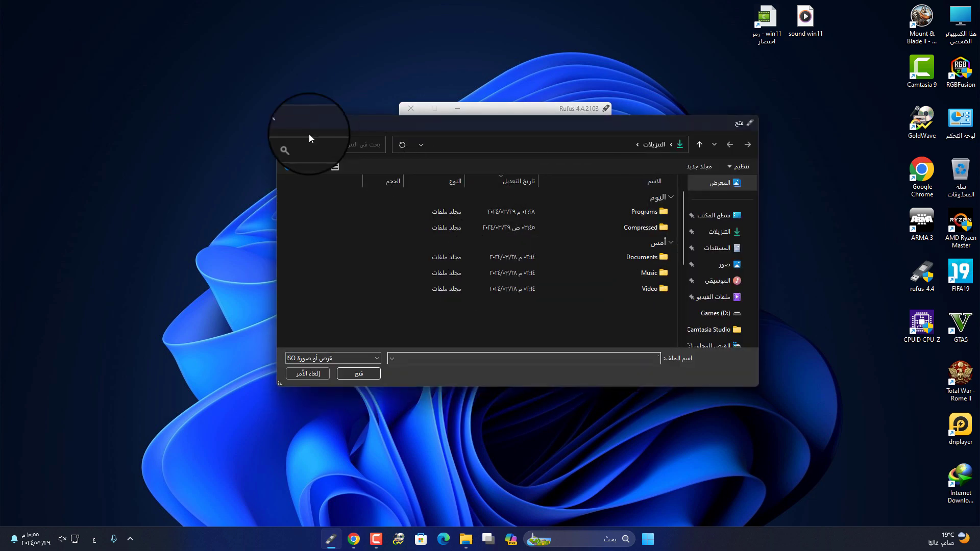
left_click(289, 127)
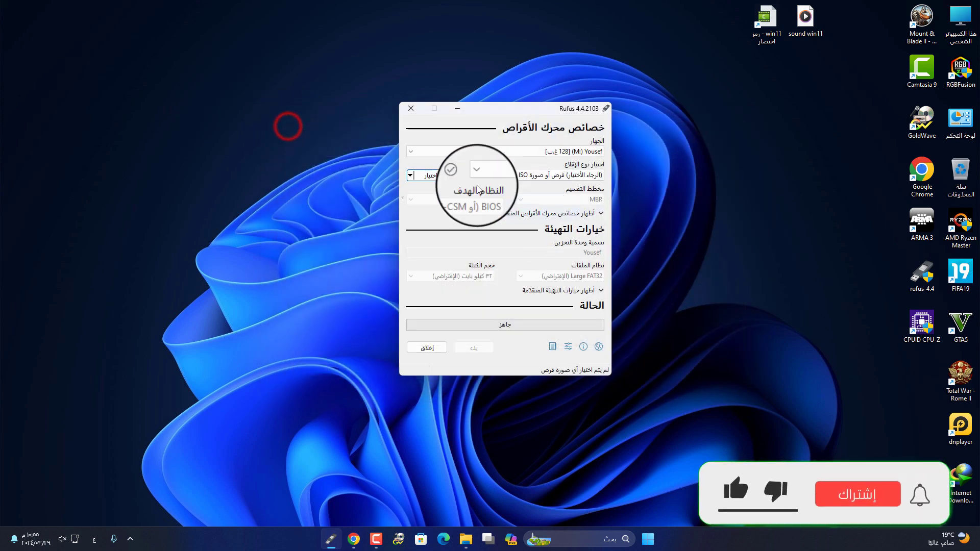
left_click(411, 176)
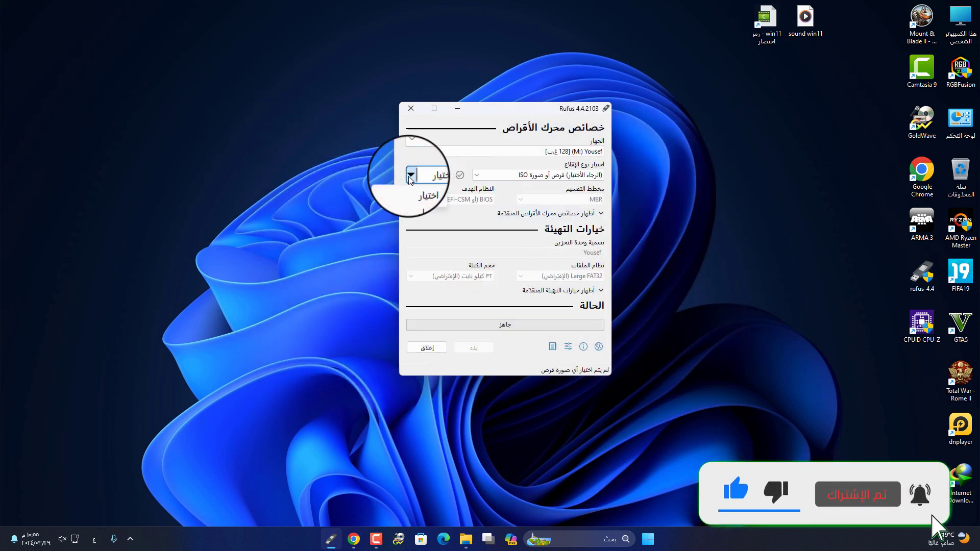
left_click(411, 192)
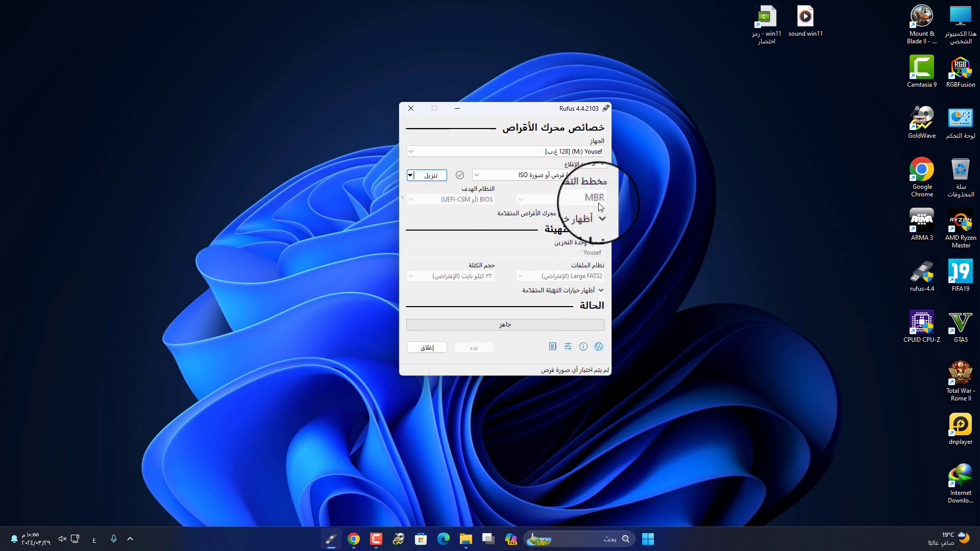
View the interface languages that Rufus offers.
left_click(598, 346)
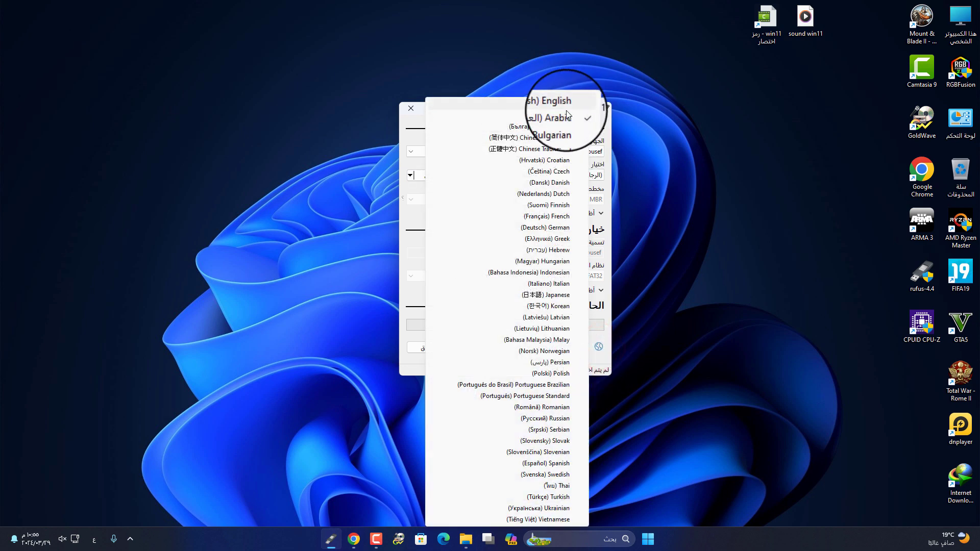
left_click(417, 293)
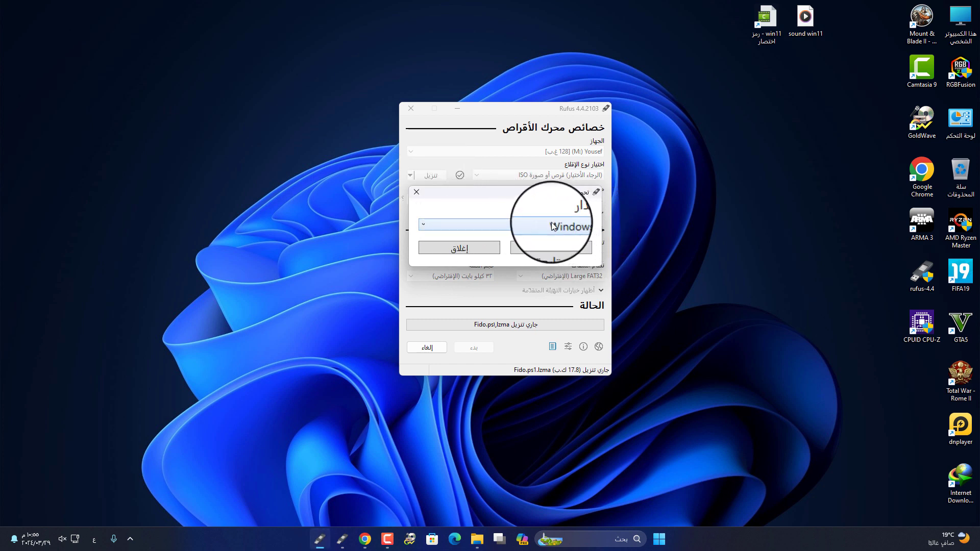
Choose Windows 8.1 as the version for the ISO image download and continue to the release selection.
left_click(464, 226)
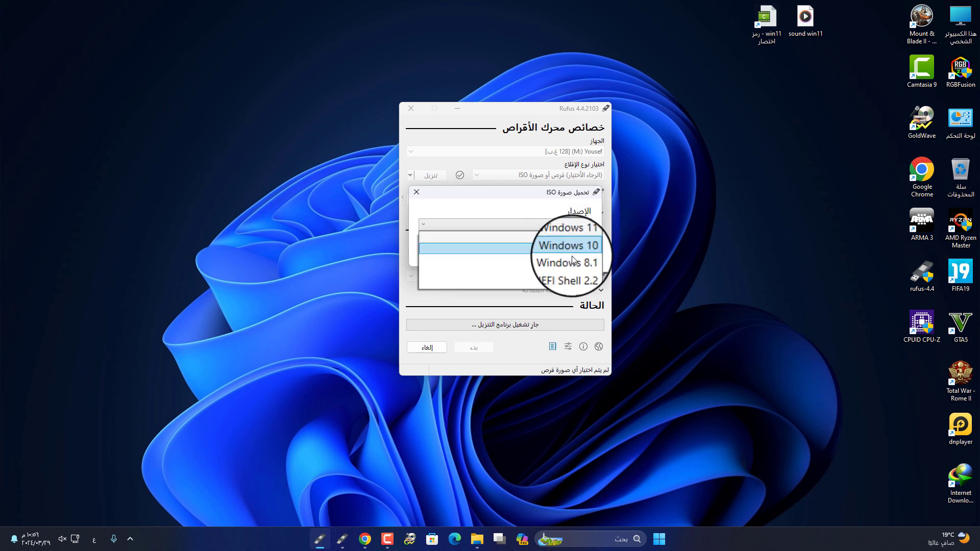
left_click(547, 262)
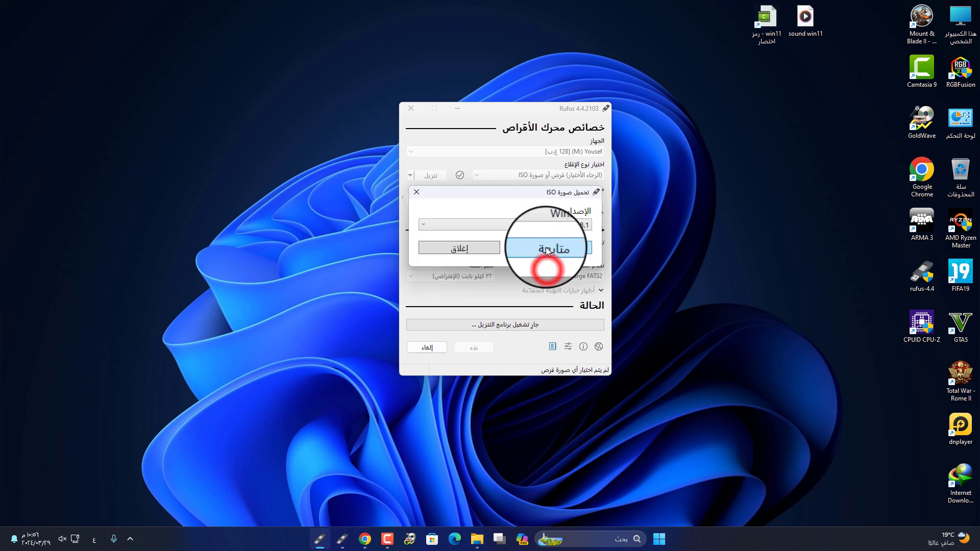
left_click(547, 248)
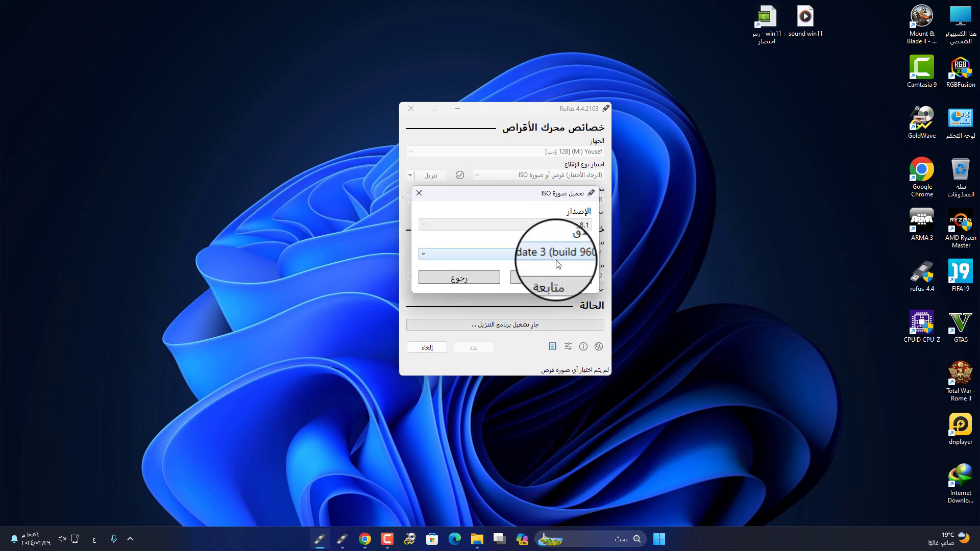
Choose Update 3 (build 9600) as the release and Windows 8.1 Standard as the edition, and continue to the language selection.
left_click(543, 255)
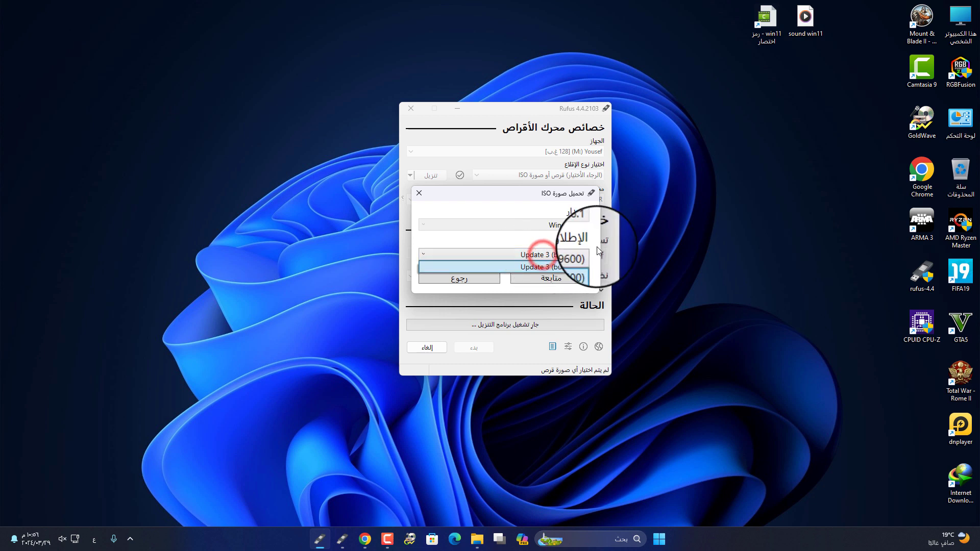
left_click(553, 255)
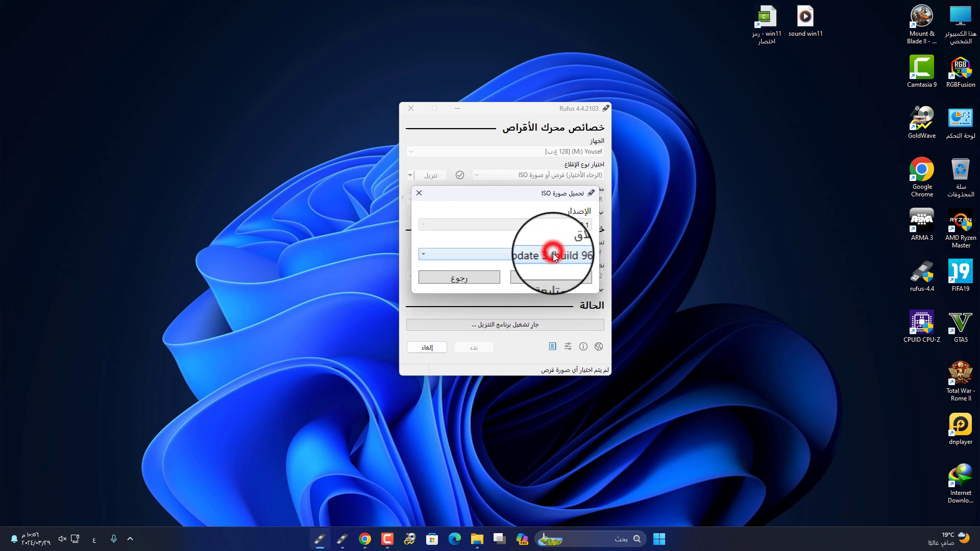
left_click(515, 260)
left_click(552, 256)
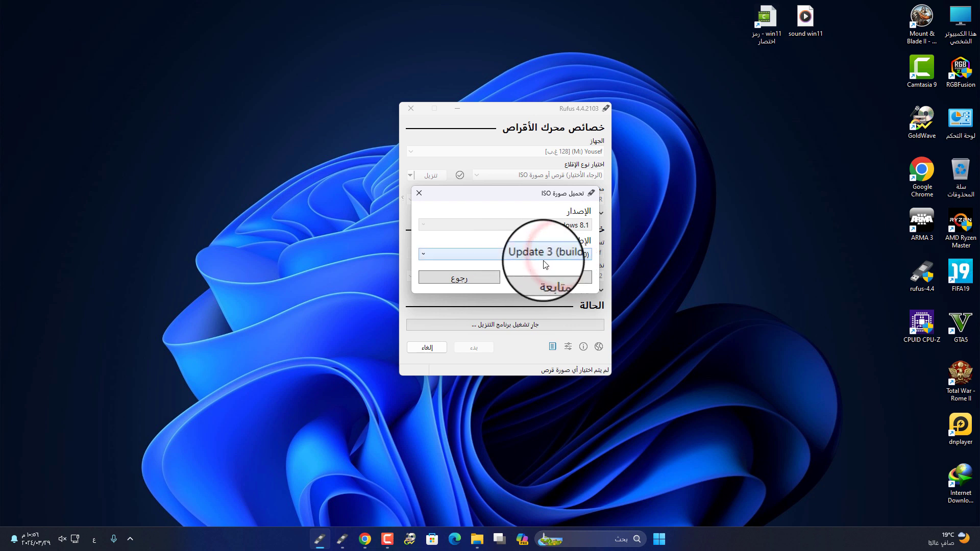
left_click(552, 277)
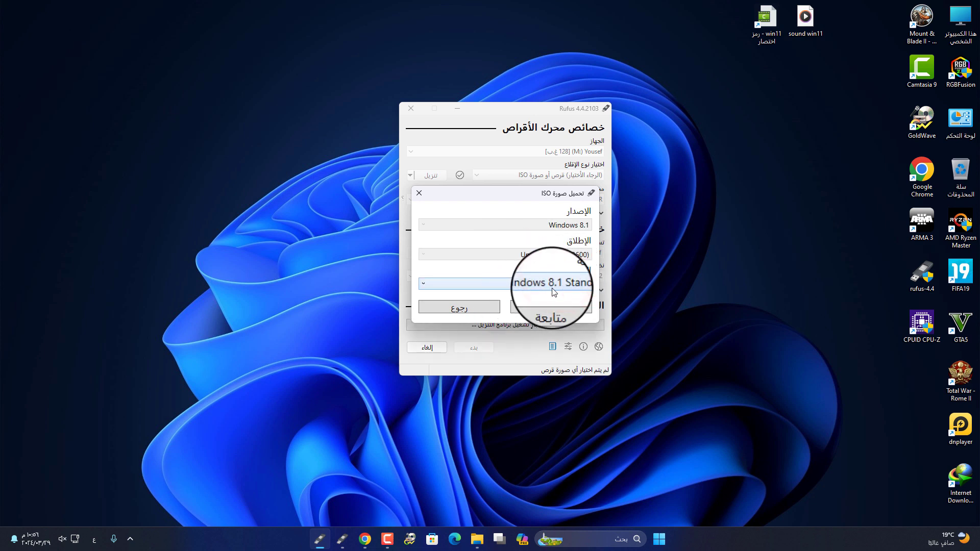
left_click(562, 285)
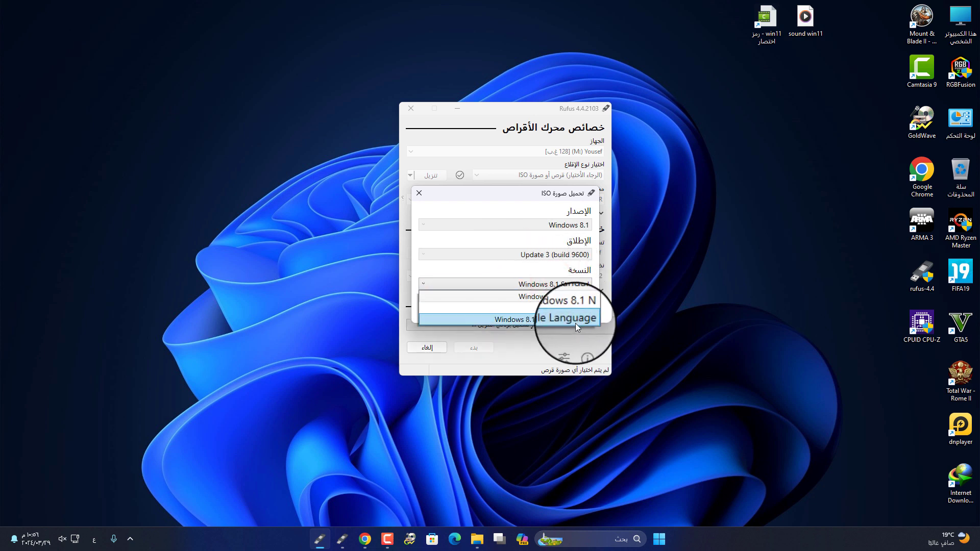
left_click(567, 296)
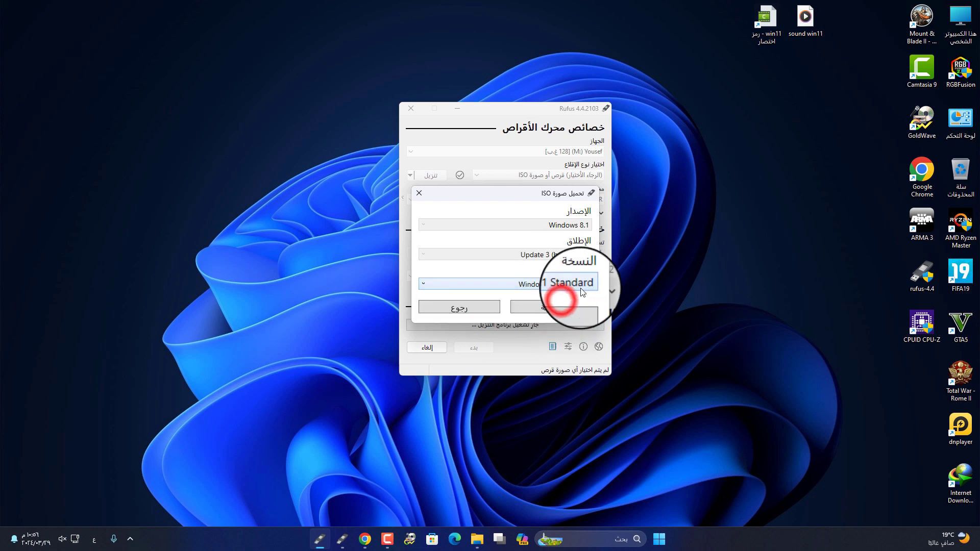
left_click(554, 309)
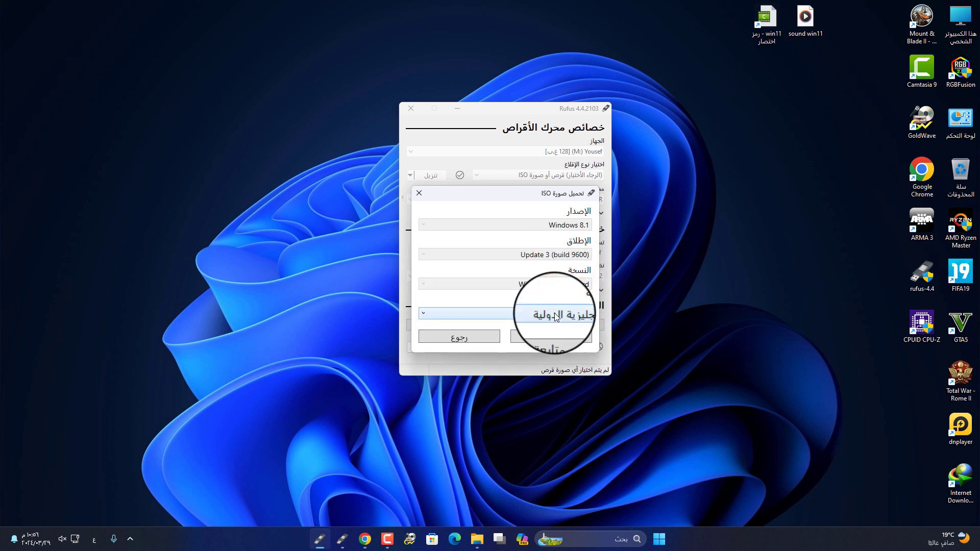
Choose Arabic as the Windows 8.1 language and continue to the architecture selection.
left_click(541, 314)
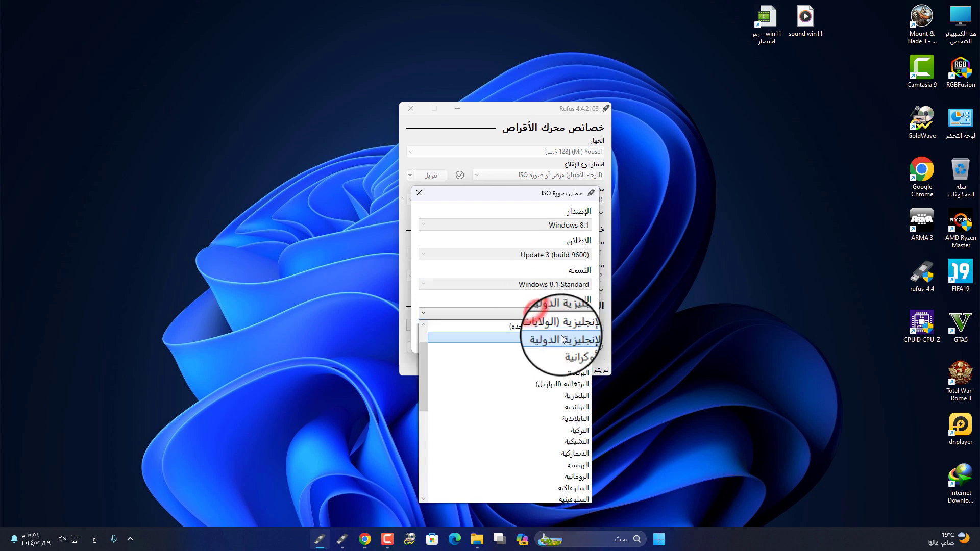
scroll(553, 435, "down", 5)
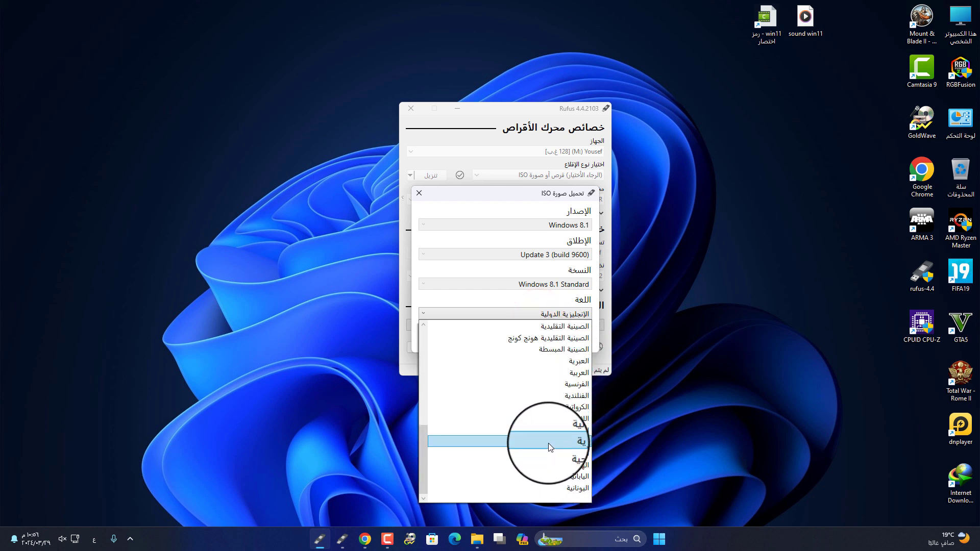
left_click(538, 453)
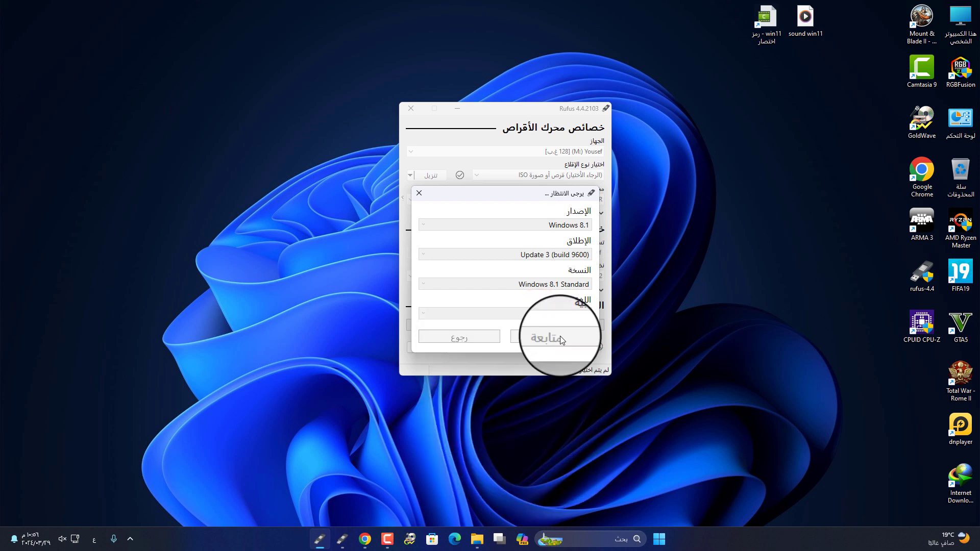
left_click(560, 336)
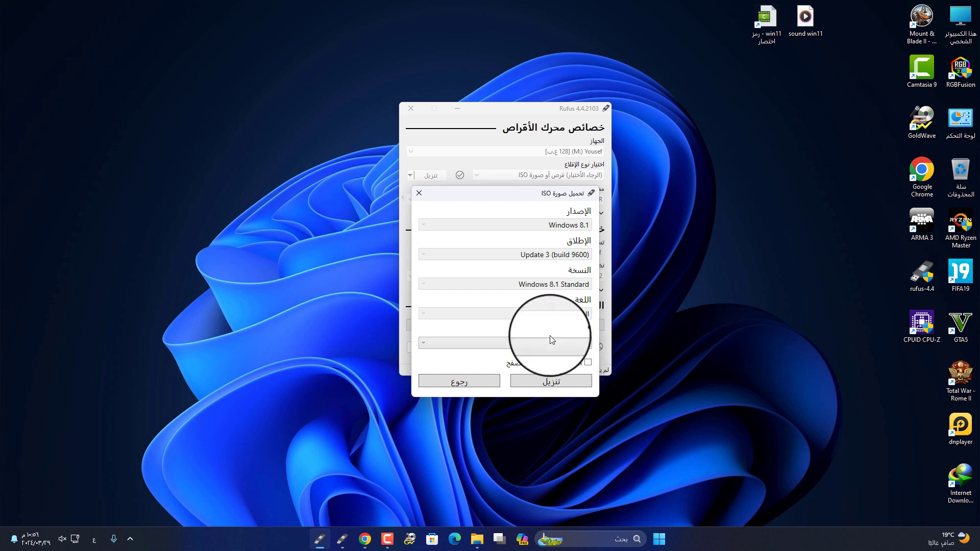
Keep the x64 architecture with browser download turned off, and request the Windows 8.1 ISO download.
left_click(578, 346)
left_click(568, 364)
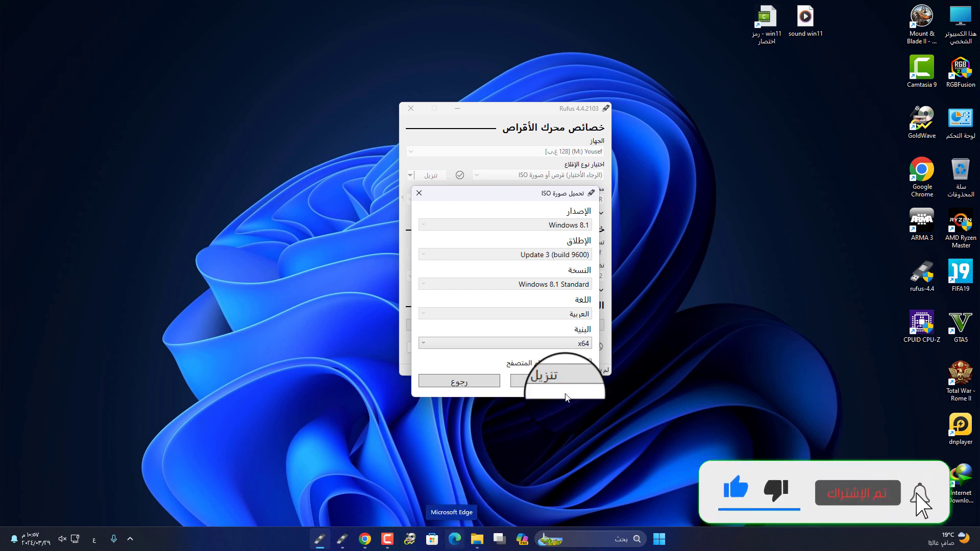
left_click(588, 364)
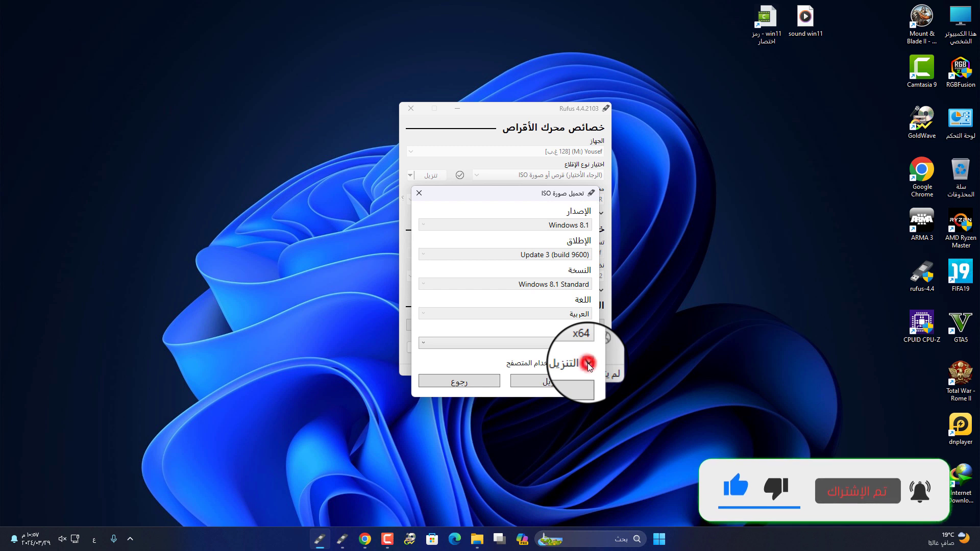
left_click(572, 362)
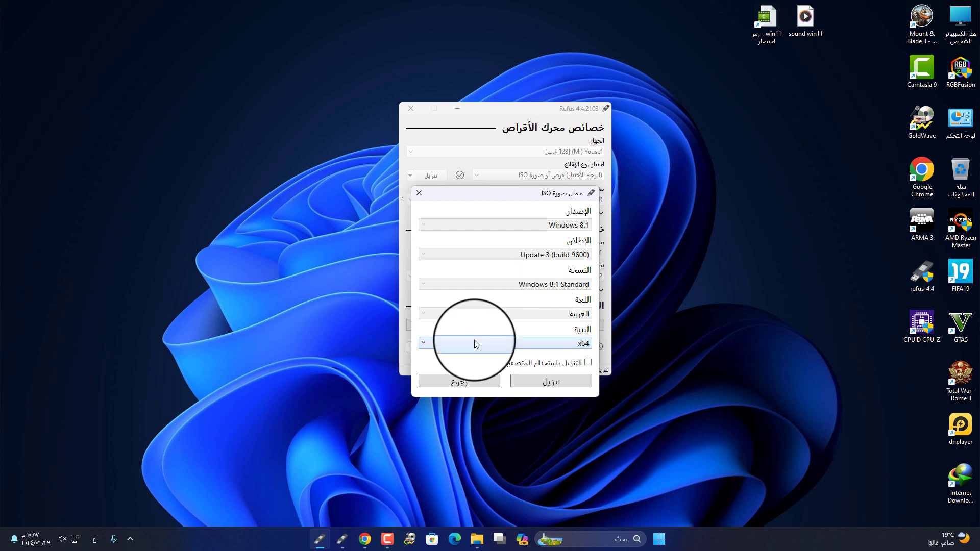
left_click(557, 384)
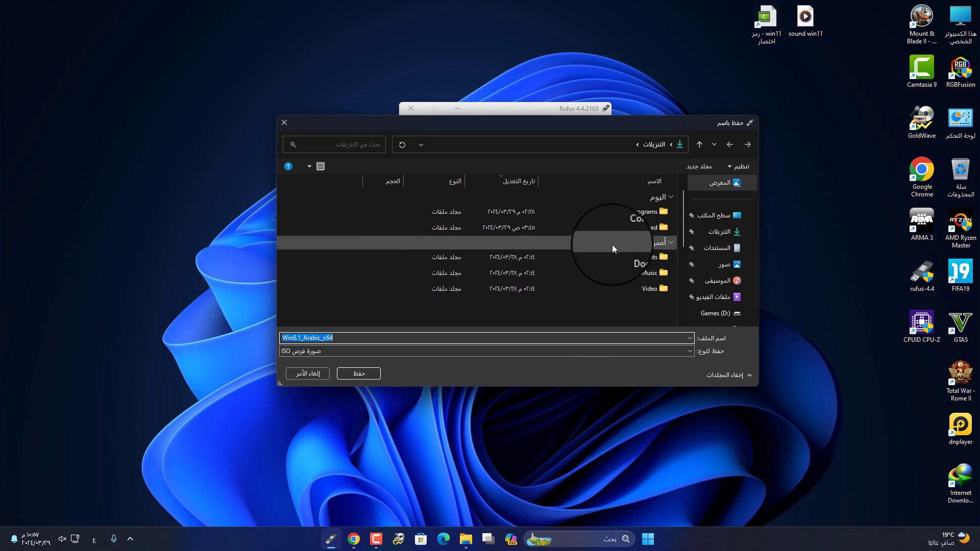
Choose the Games (D:) drive as the save location for Win8.1_Arabic_x64, and close the save dialog.
scroll(714, 305, "down", 2)
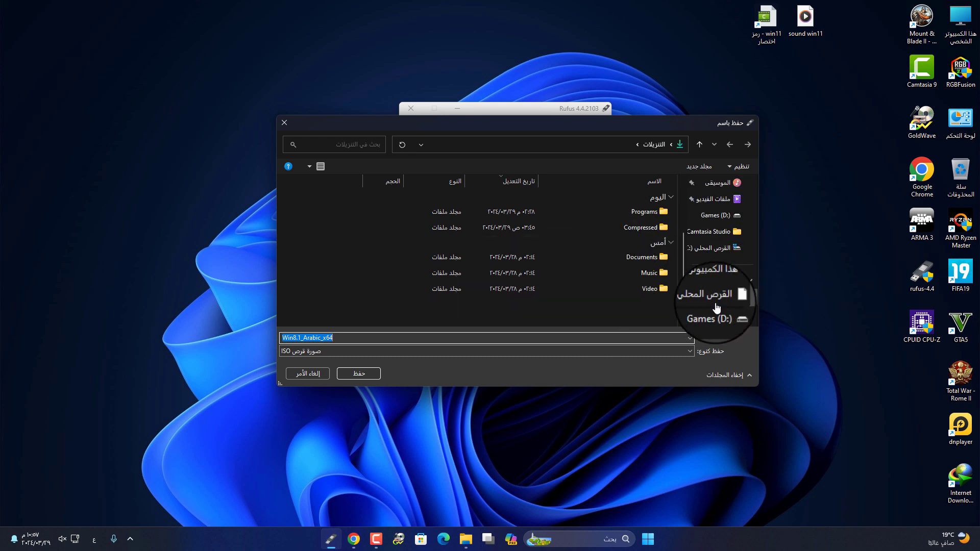
left_click(714, 306)
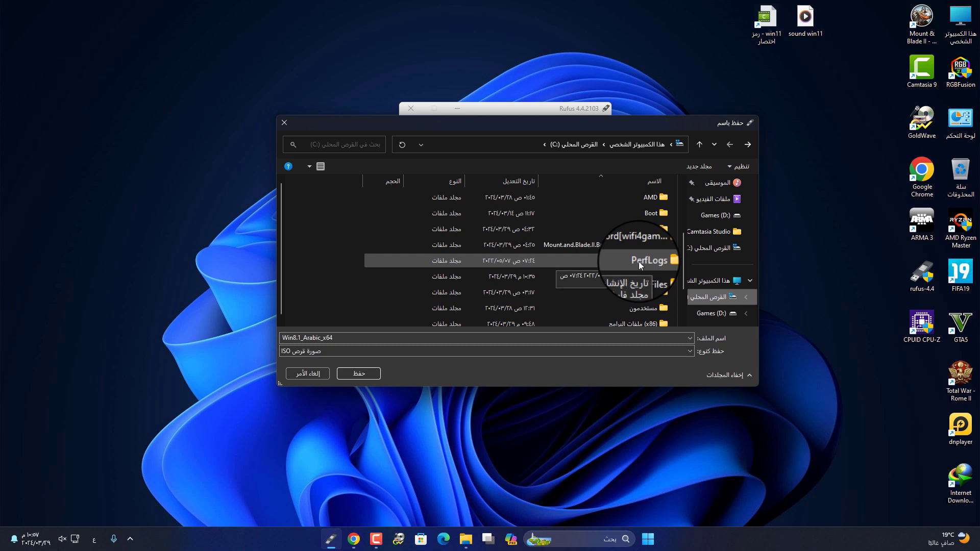
left_click(718, 315)
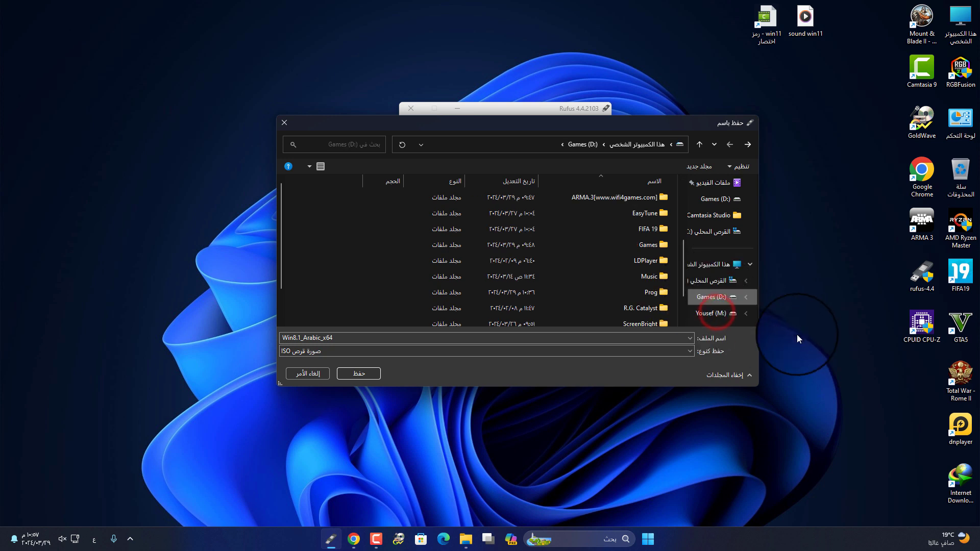
left_click(713, 300)
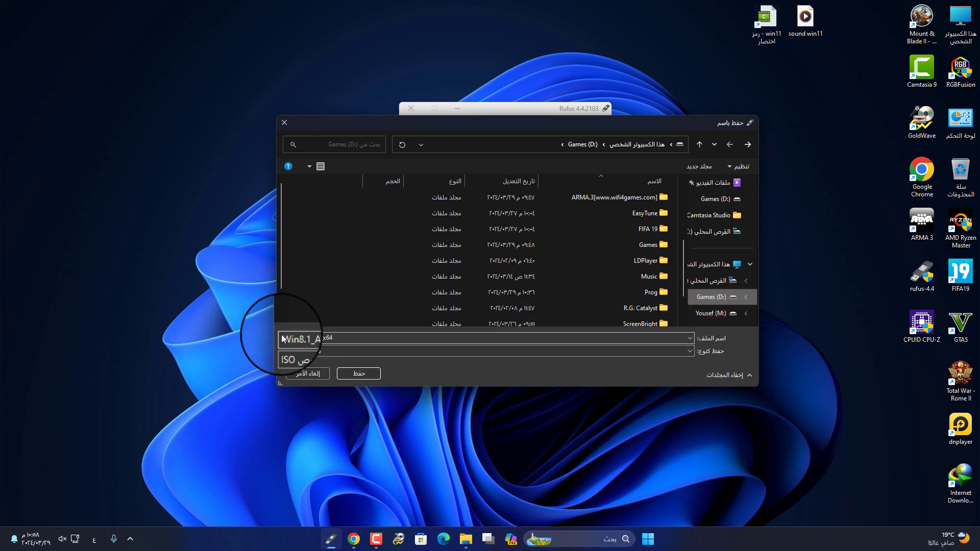
left_click(359, 373)
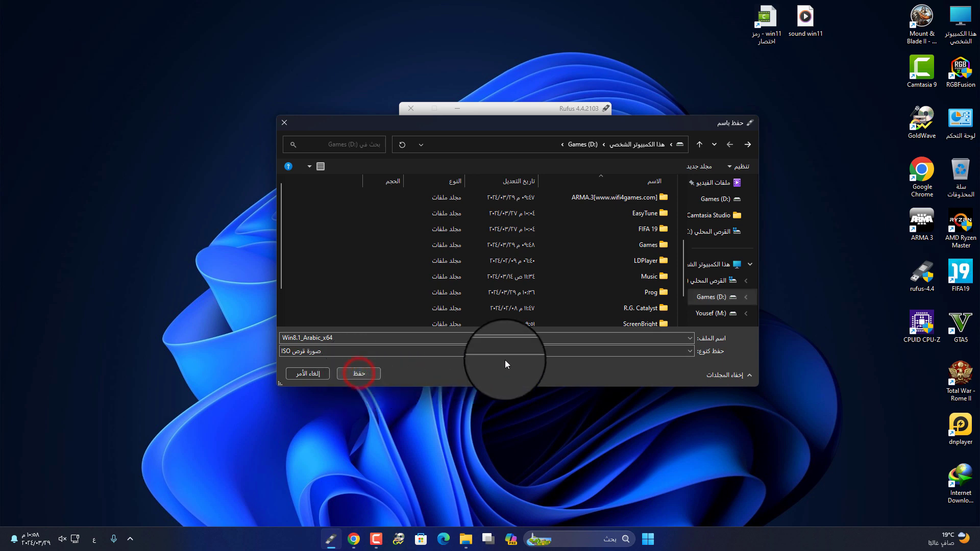
left_click(285, 123)
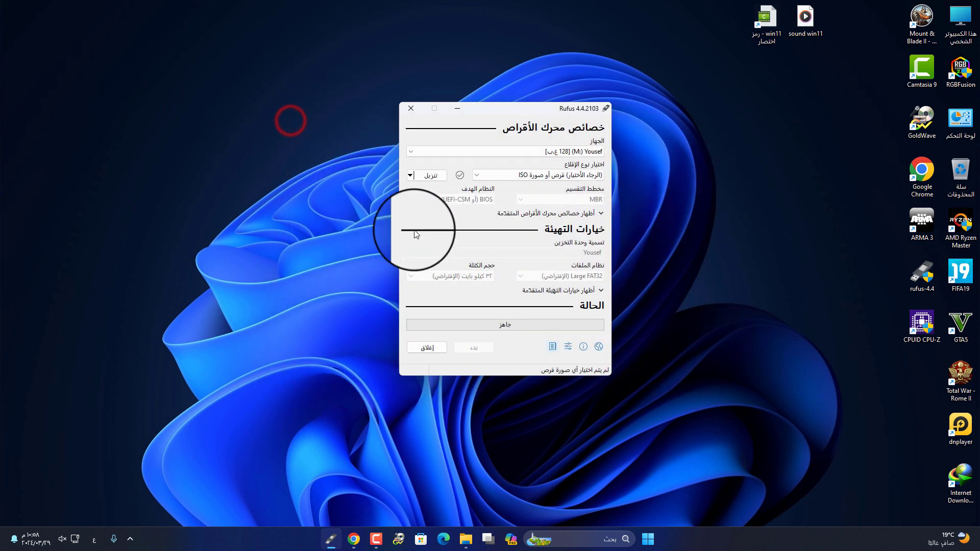
Reopen the ISO image download, choose Windows 10 as the version and continue to the release selection.
left_click(430, 175)
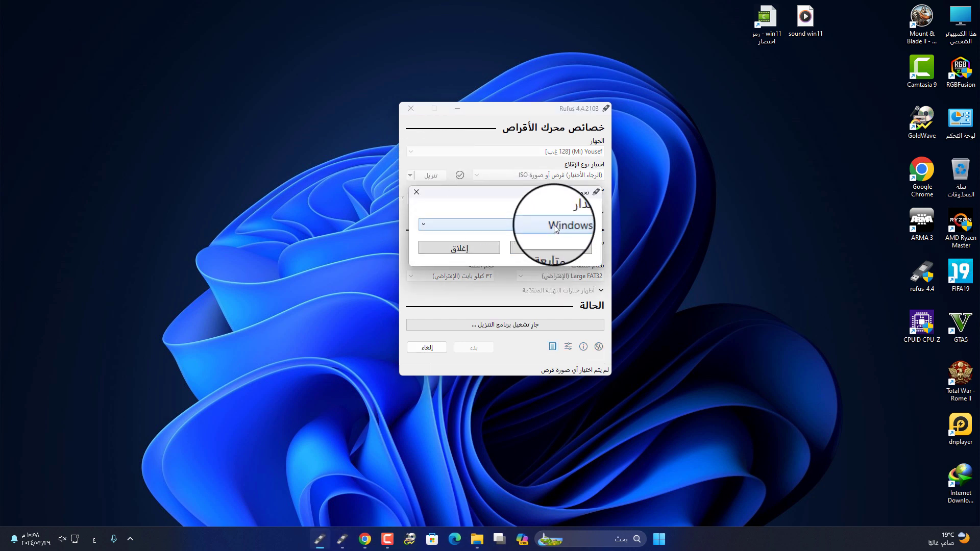
left_click(553, 226)
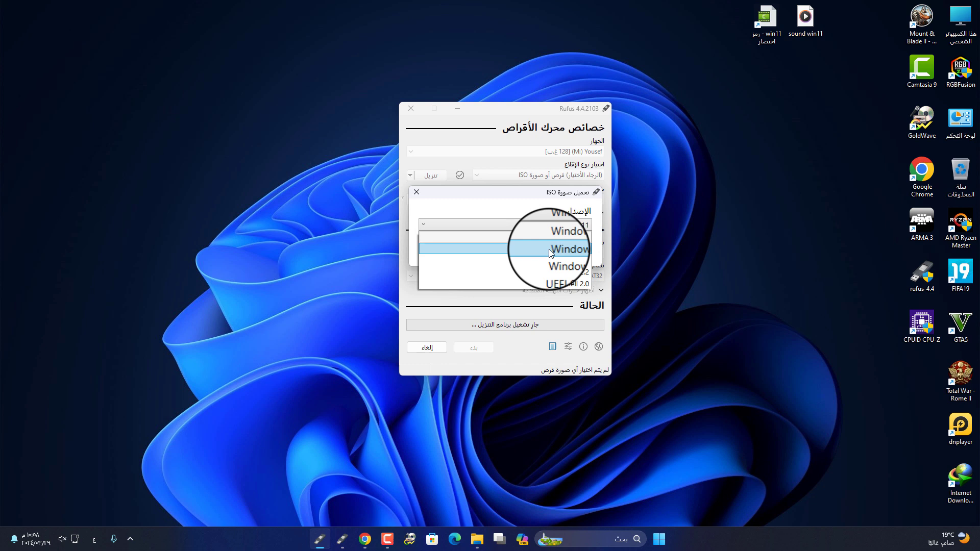
left_click(547, 248)
left_click(568, 249)
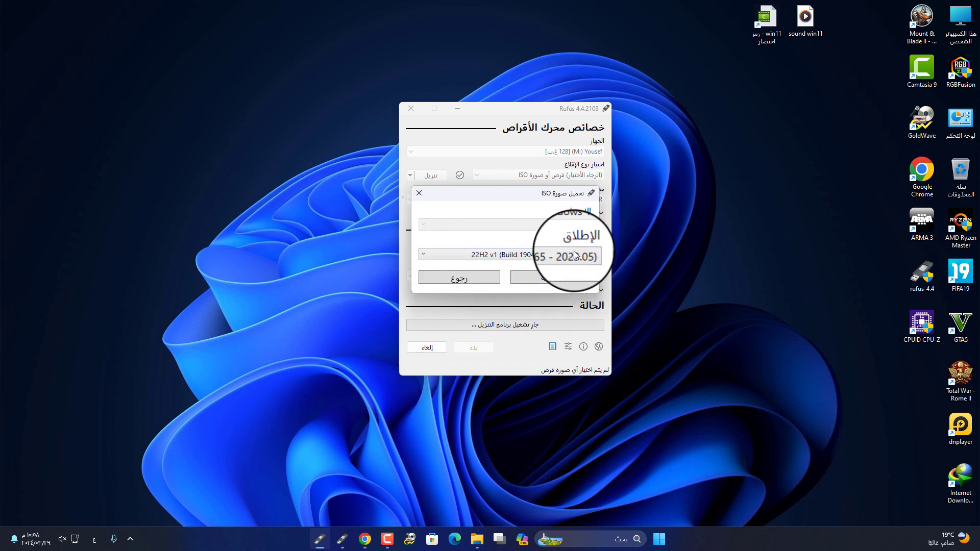
Choose release 22H2 v1 (Build 19045.2965 - 2023.05) and edition Windows 10 Home/Pro/Edu, and continue to the language selection.
left_click(569, 255)
left_click(545, 266)
left_click(556, 278)
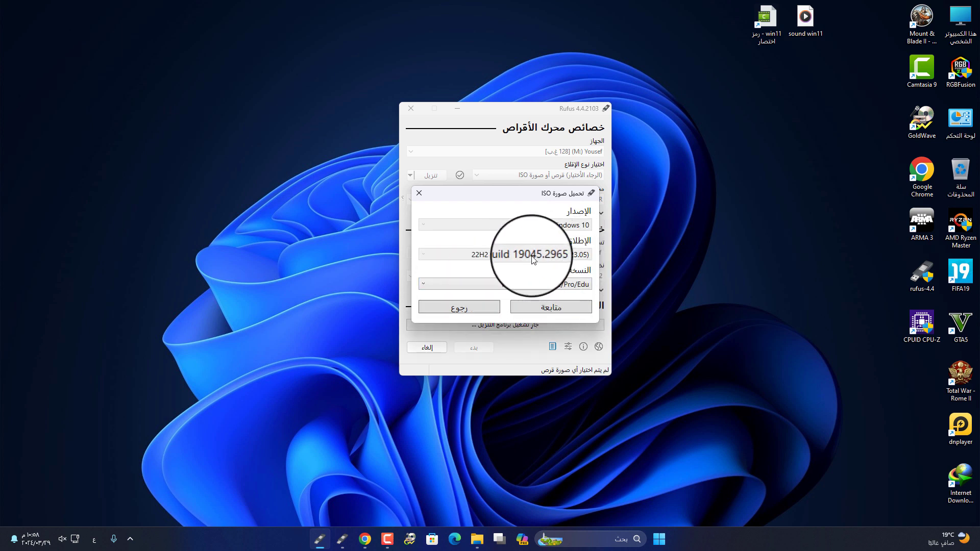
left_click(578, 285)
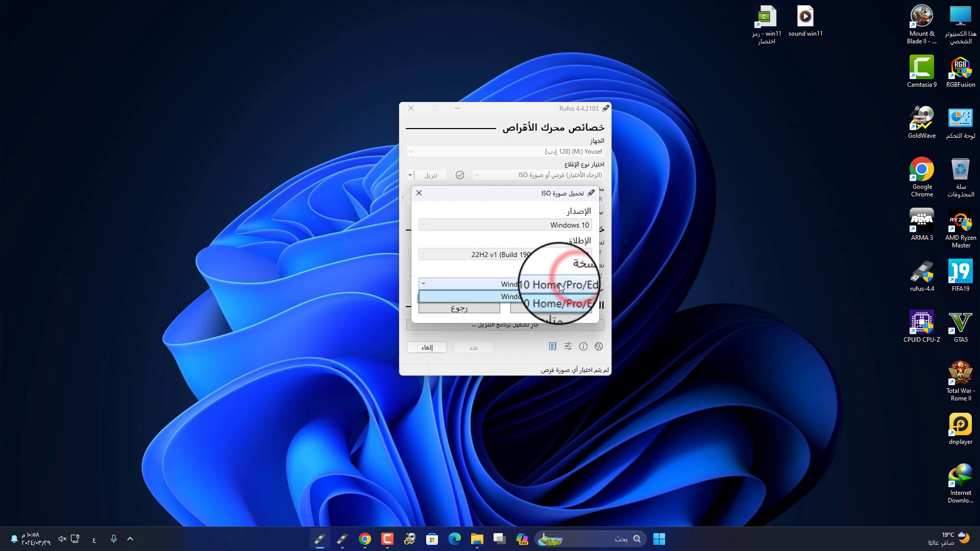
left_click(557, 294)
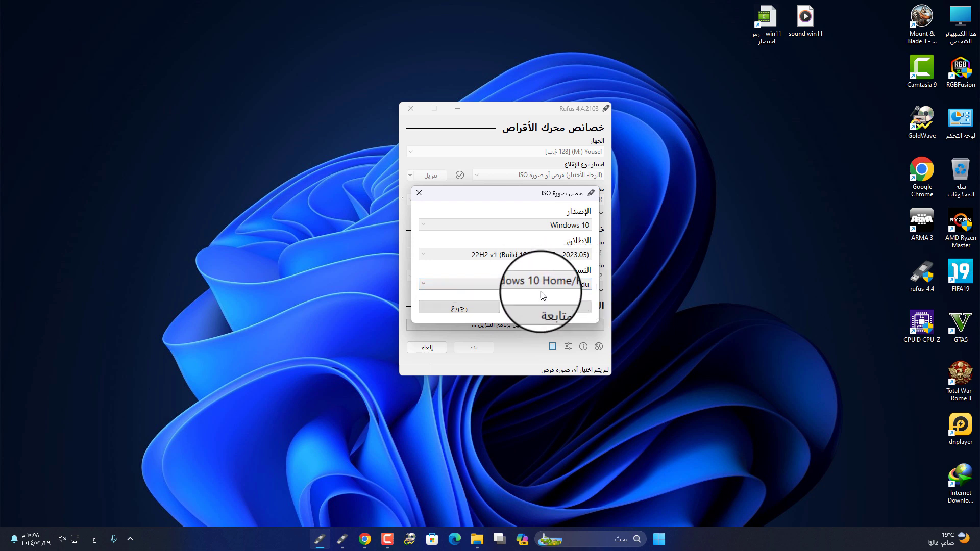
left_click(548, 309)
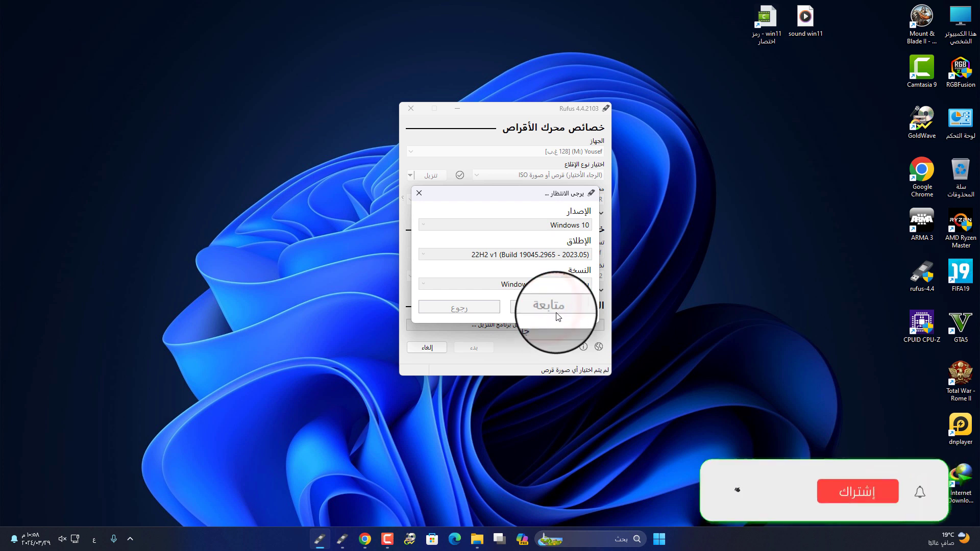
Choose Arabic as the Windows 10 language and continue to the architecture selection.
left_click(556, 314)
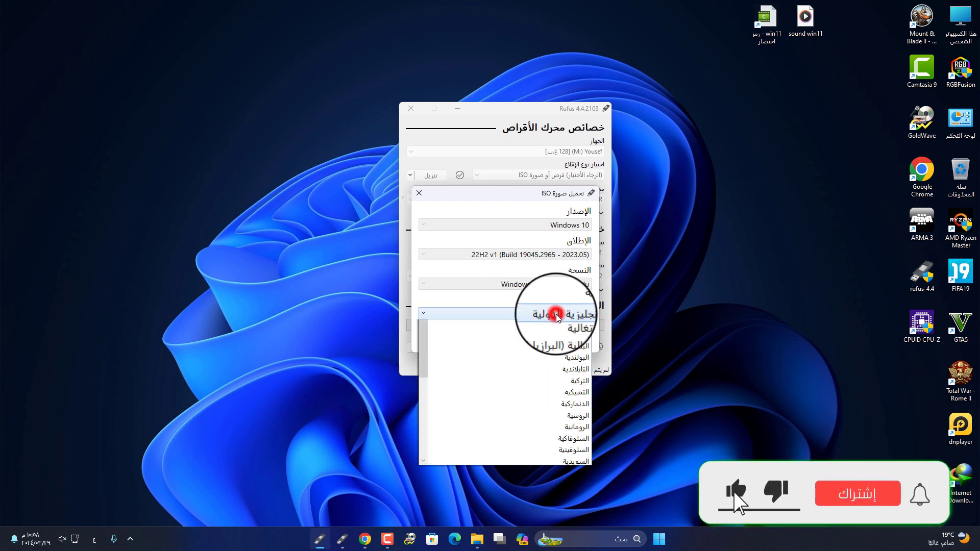
left_click(563, 420)
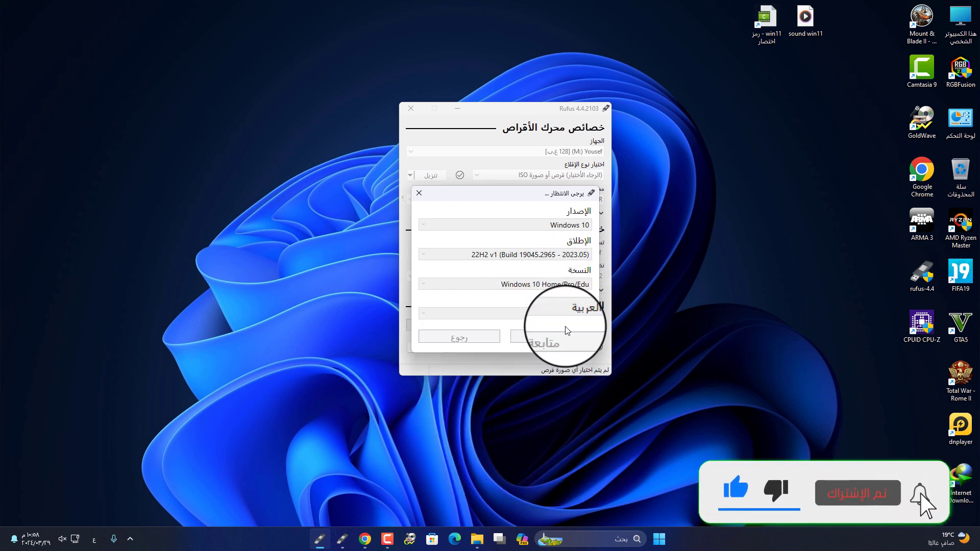
left_click(574, 348)
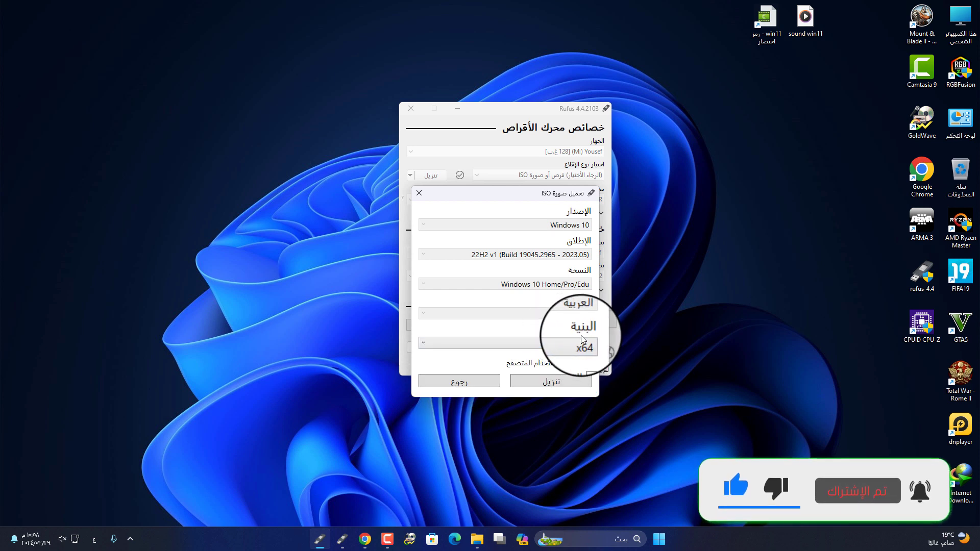
Set the architecture to x64 and request the Windows 10 ISO download to open its save dialog.
left_click(576, 349)
left_click(572, 368)
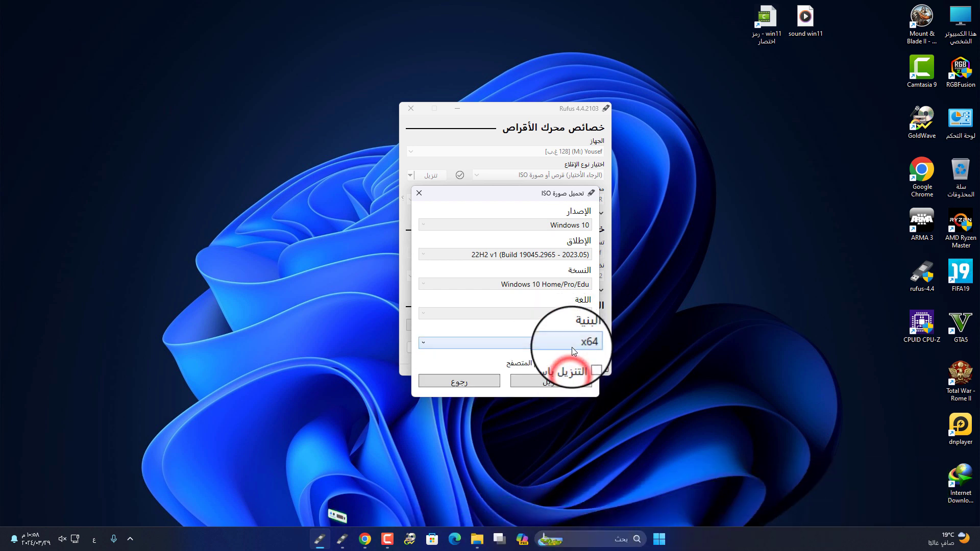
left_click(572, 347)
left_click(572, 361)
left_click(575, 345)
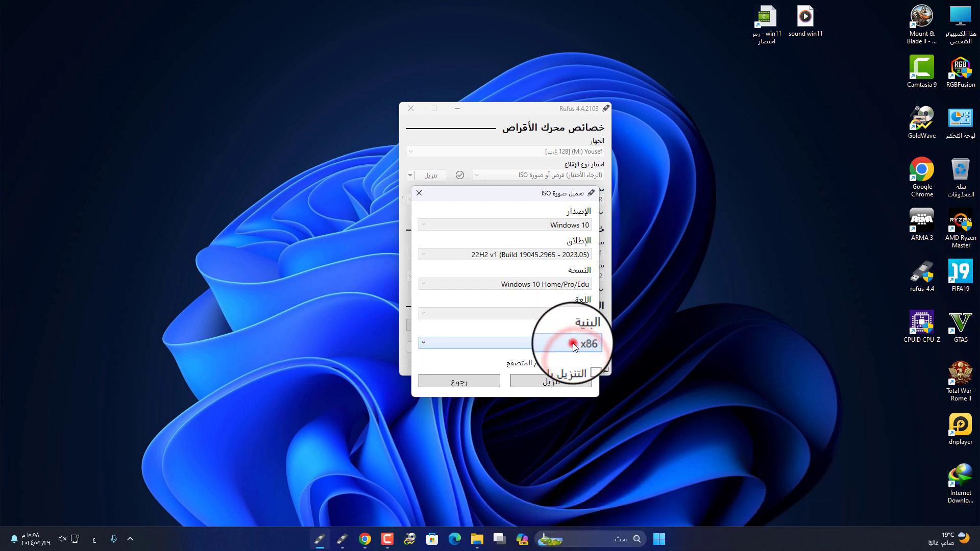
left_click(571, 368)
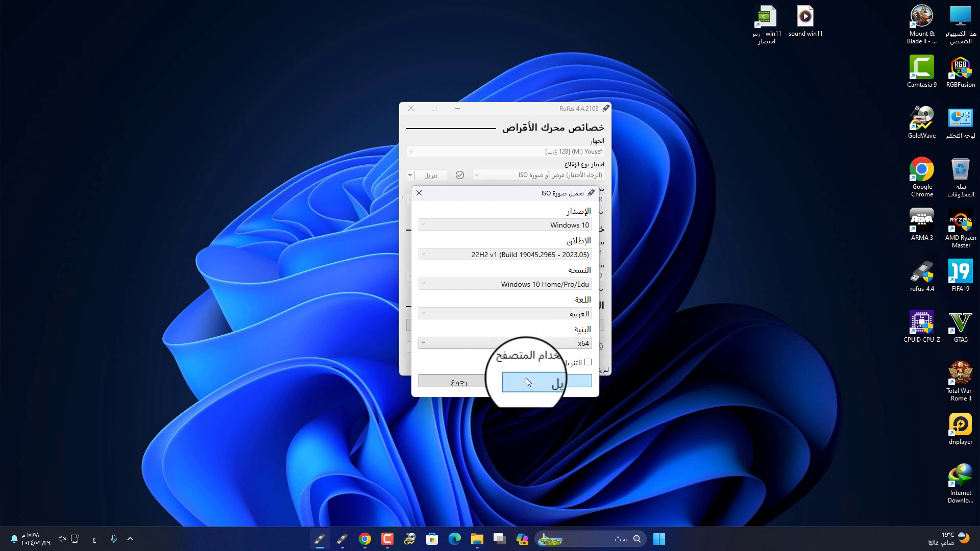
left_click(562, 384)
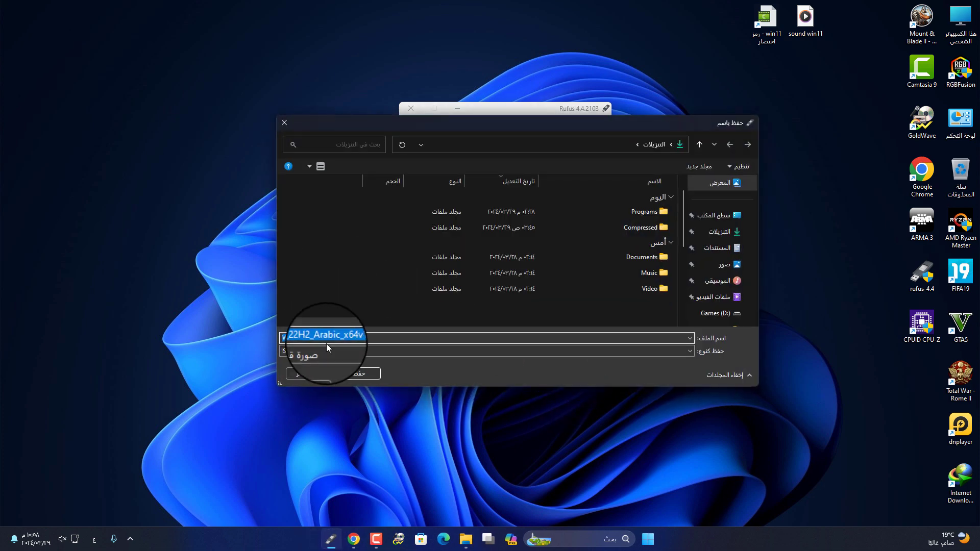
Browse to the Games (D:) drive as the save location for the Windows 10 ISO and cancel the save.
scroll(727, 252, "down", 2)
left_click(725, 250)
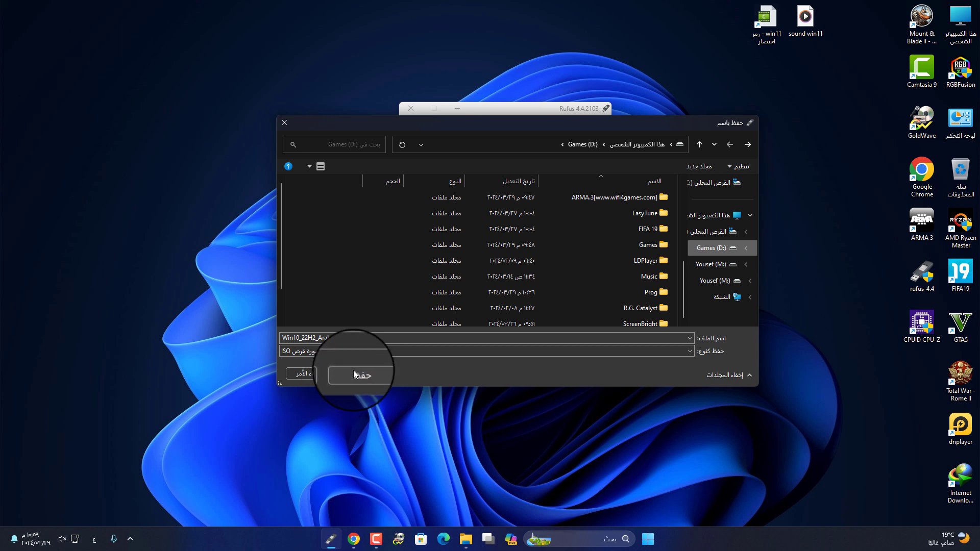
left_click(307, 375)
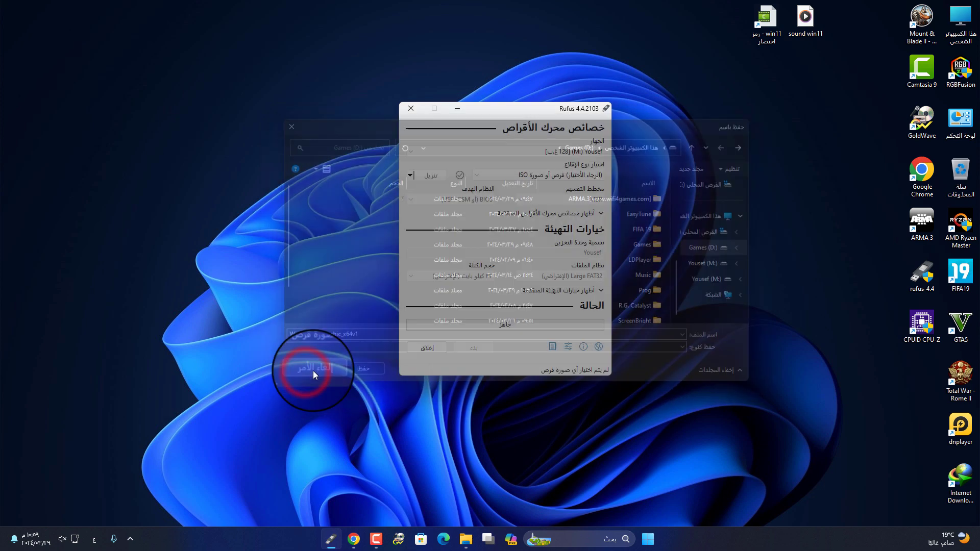
Restart the ISO image download, keep Windows 11 as the version and continue to the release selection.
left_click(437, 176)
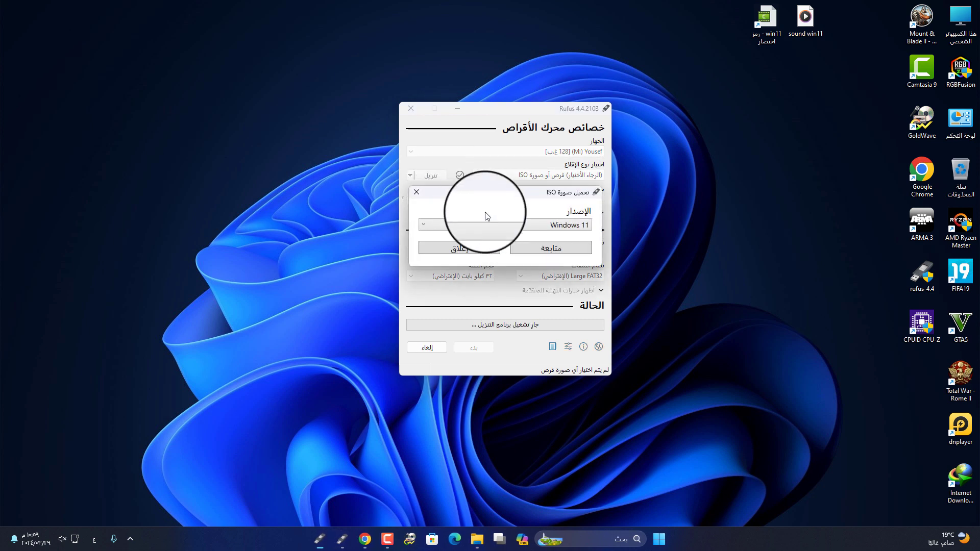
left_click(537, 224)
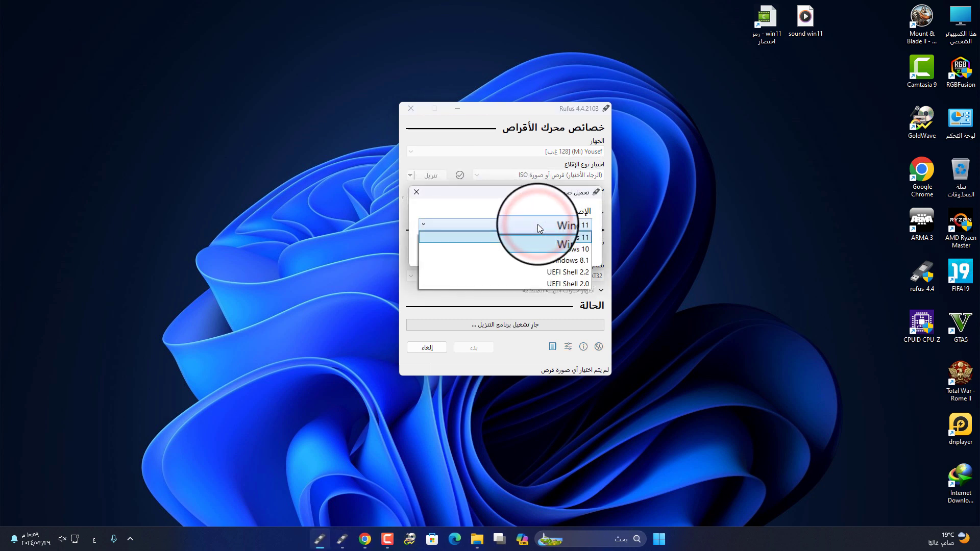
left_click(538, 225)
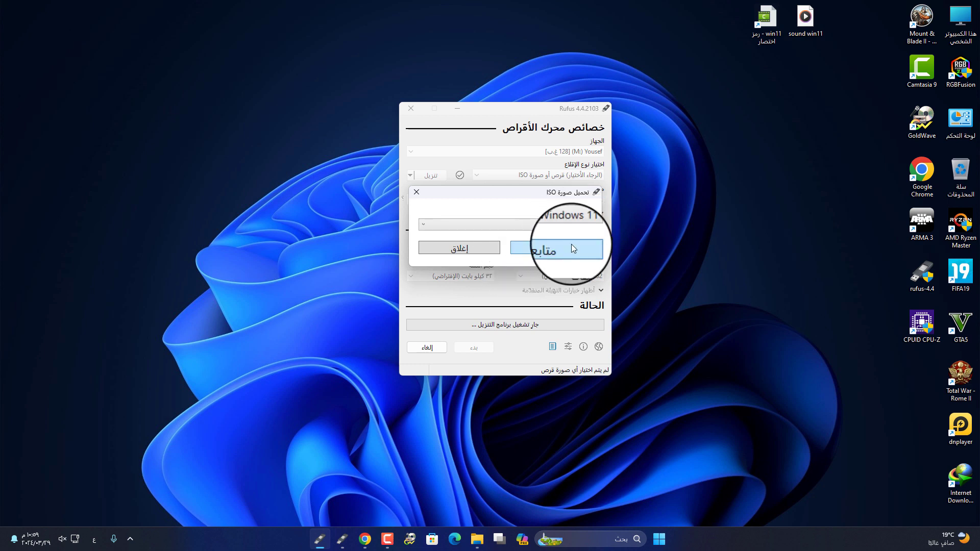
left_click(568, 247)
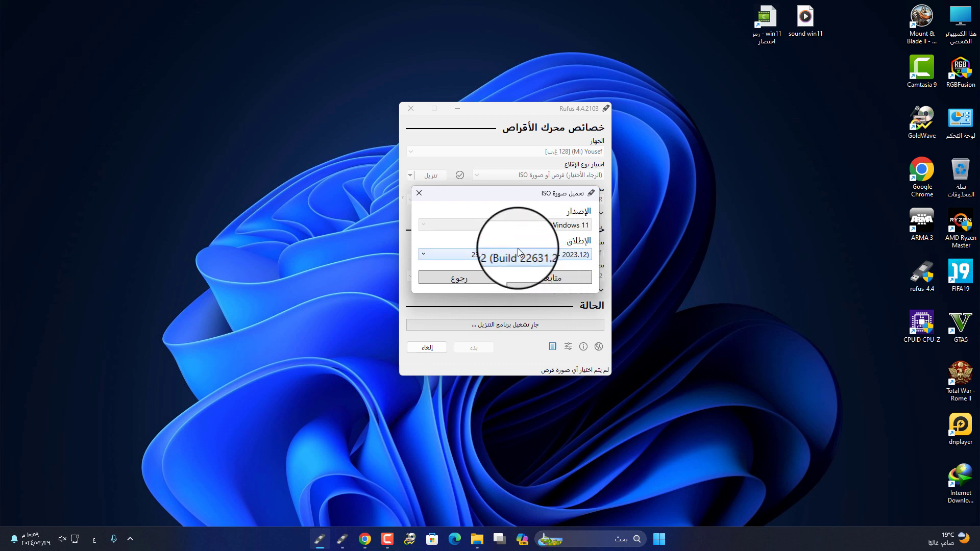
Choose release 23H2 v2 (Build 22631.2861 - 2023.12) and edition Windows 11 Home/Pro/Edu, and continue to the language selection.
left_click(520, 253)
left_click(569, 266)
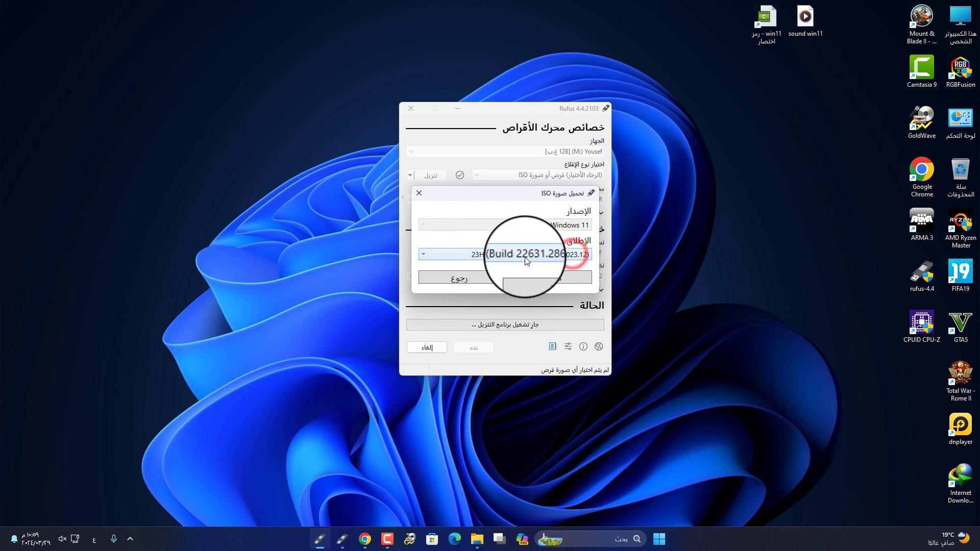
left_click(564, 254)
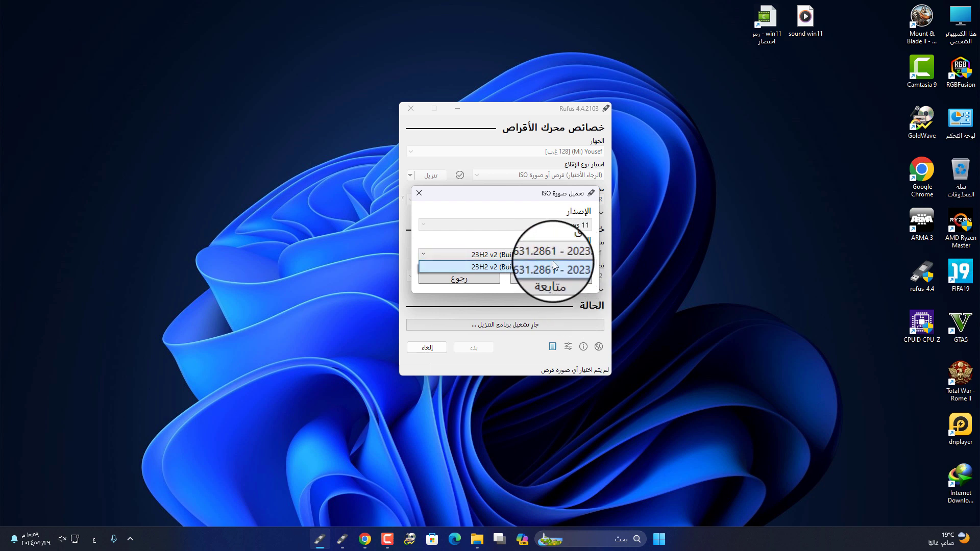
left_click(576, 256)
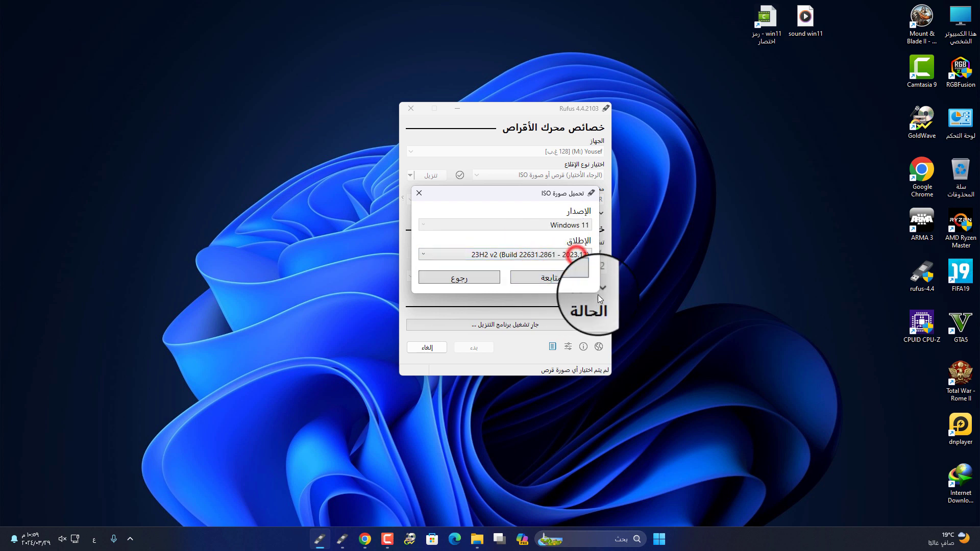
left_click(561, 279)
left_click(574, 284)
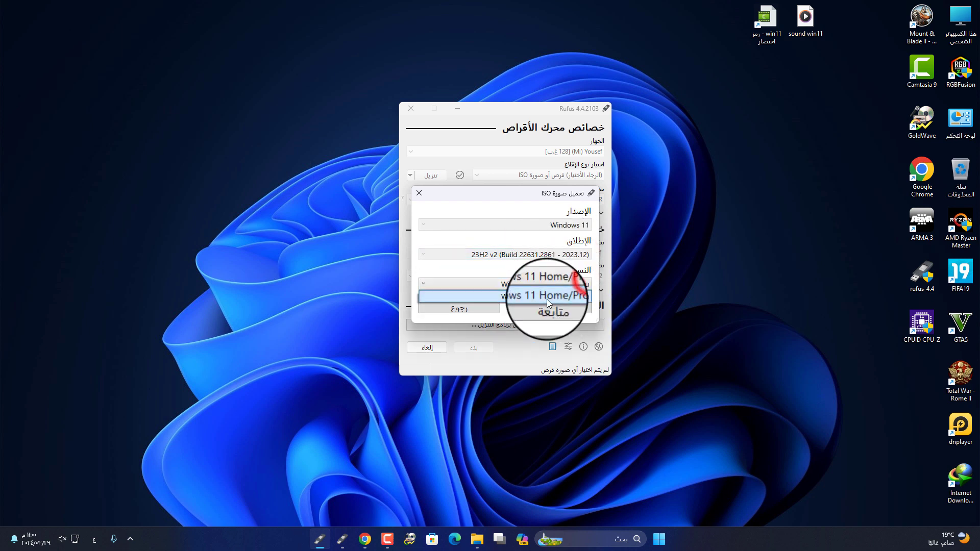
left_click(562, 292)
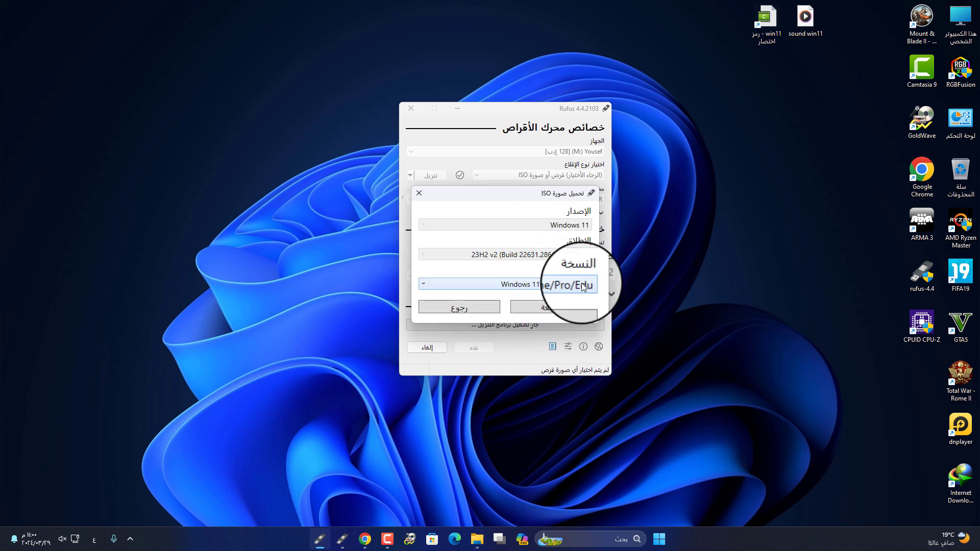
left_click(547, 305)
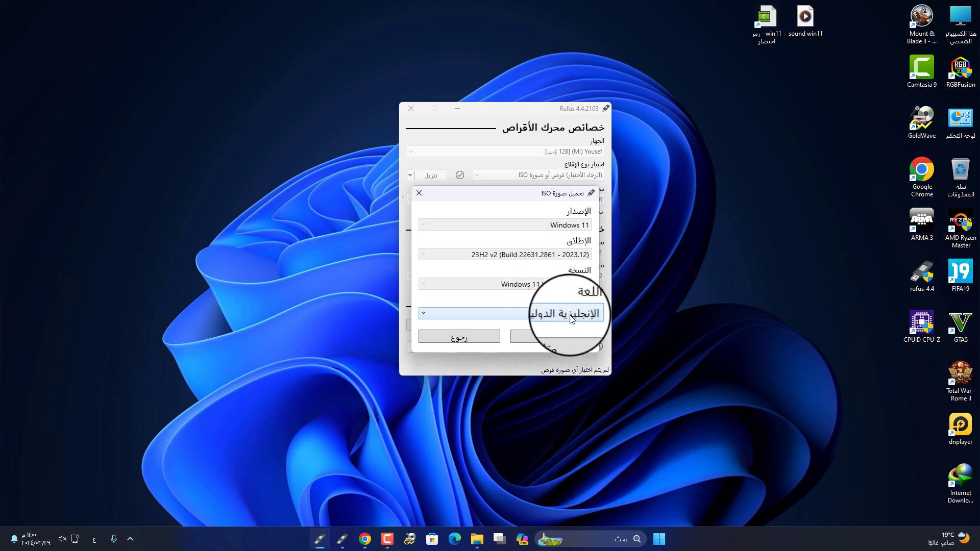
Choose Arabic as the Windows 11 language and request the x64 ISO download to open its save dialog.
left_click(545, 313)
scroll(565, 439, "down", 5)
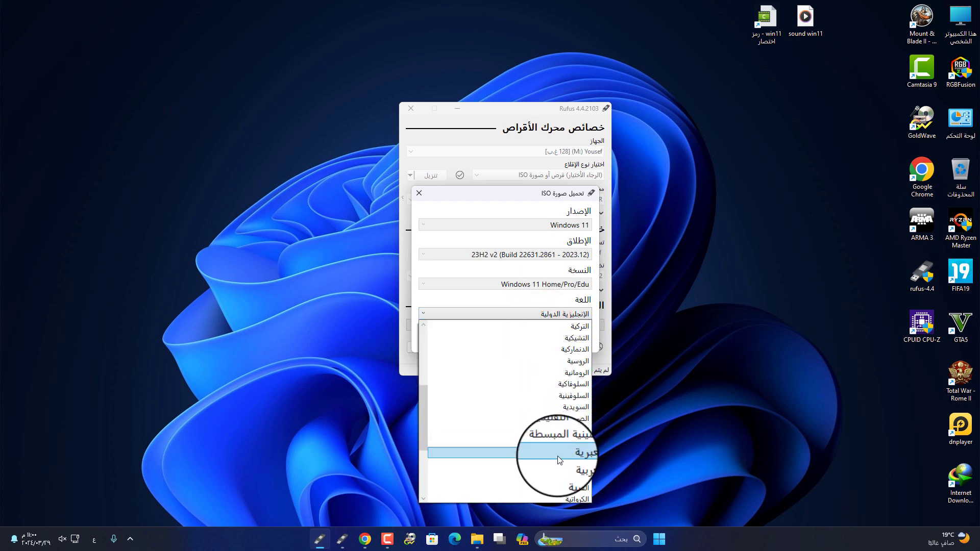
left_click(563, 464)
left_click(556, 335)
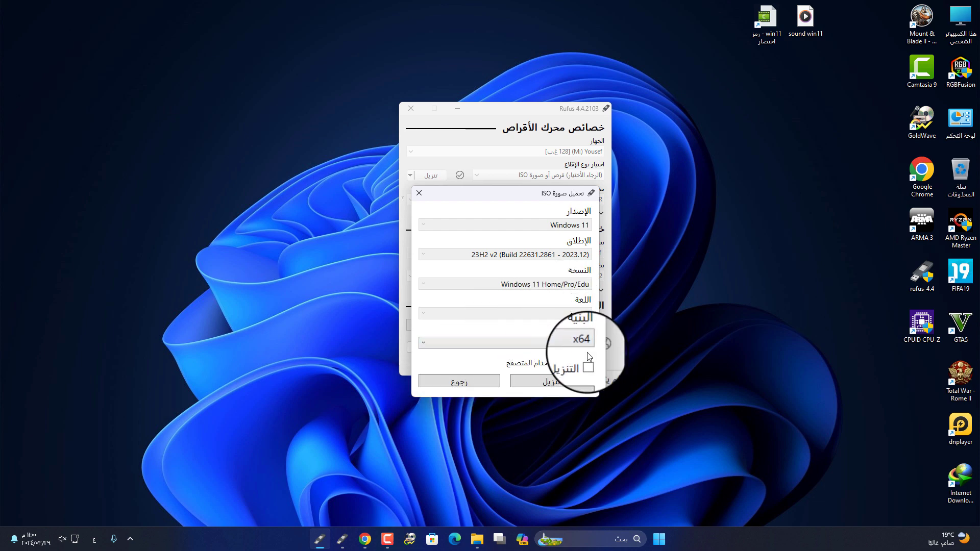
left_click(553, 383)
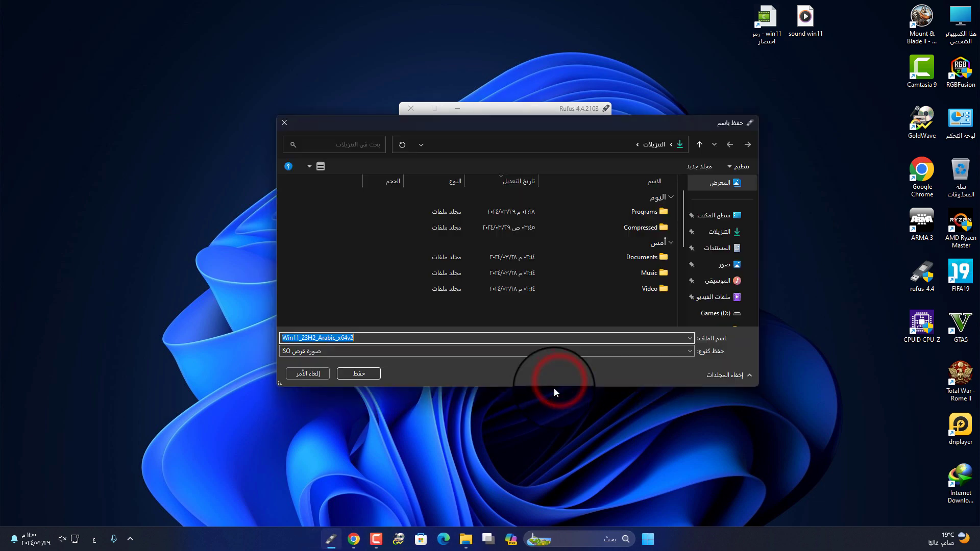
Select the Games (D:) drive as the save location for the Windows 11 ISO and widen the dialog's navigation area.
scroll(717, 306, "down", 3)
left_click(707, 297)
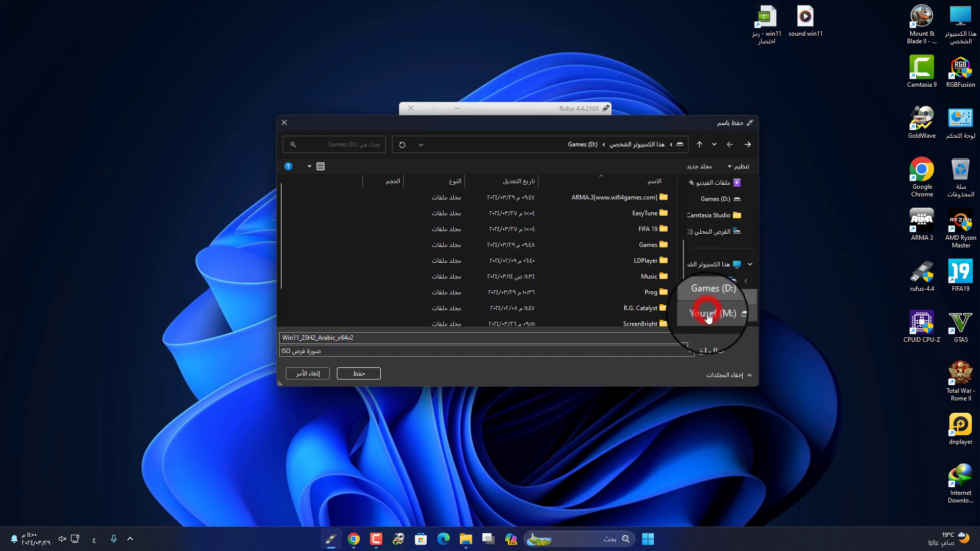
left_click_drag(678, 272, 655, 316)
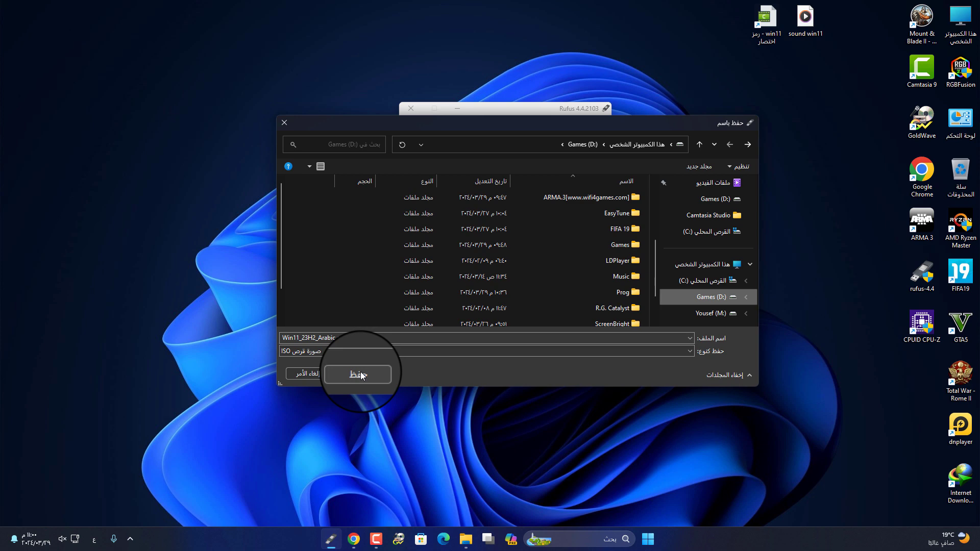
Check the free space on the Games (D:) drive in This PC, and cancel saving the Windows 11 ISO.
double_click(950, 22)
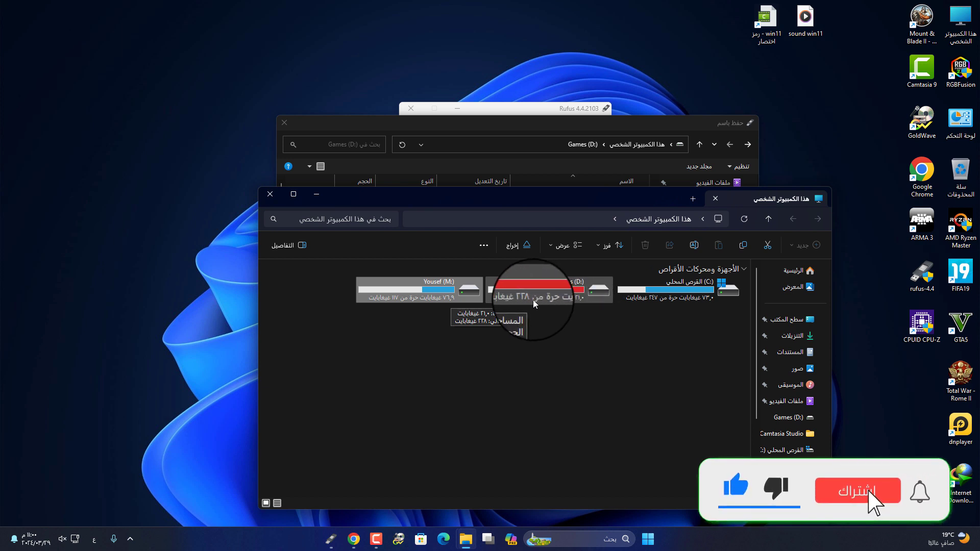
left_click(572, 296)
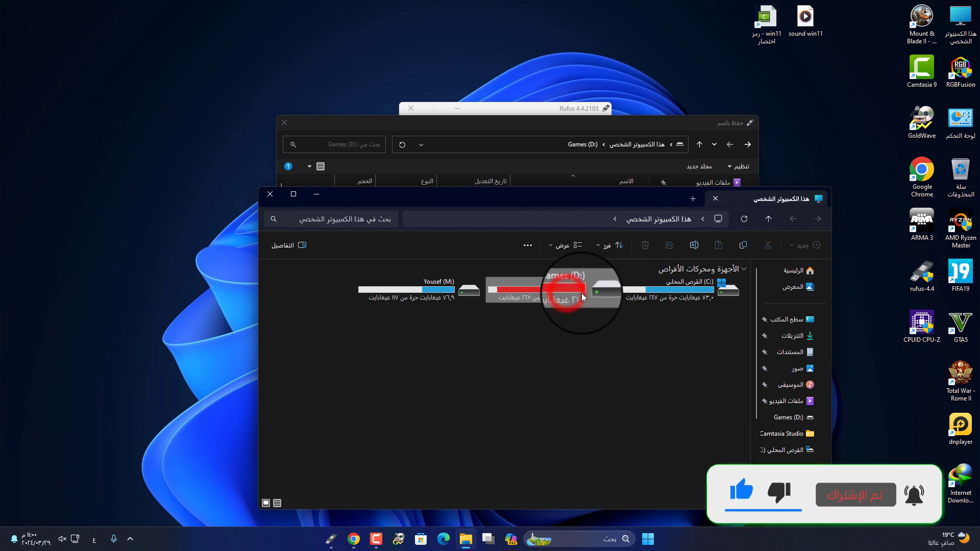
left_click(266, 195)
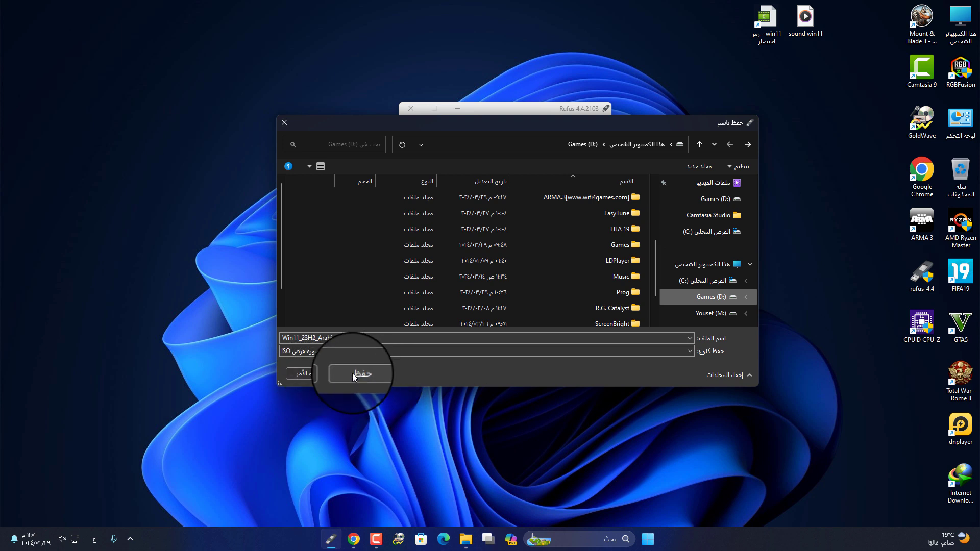
left_click(316, 375)
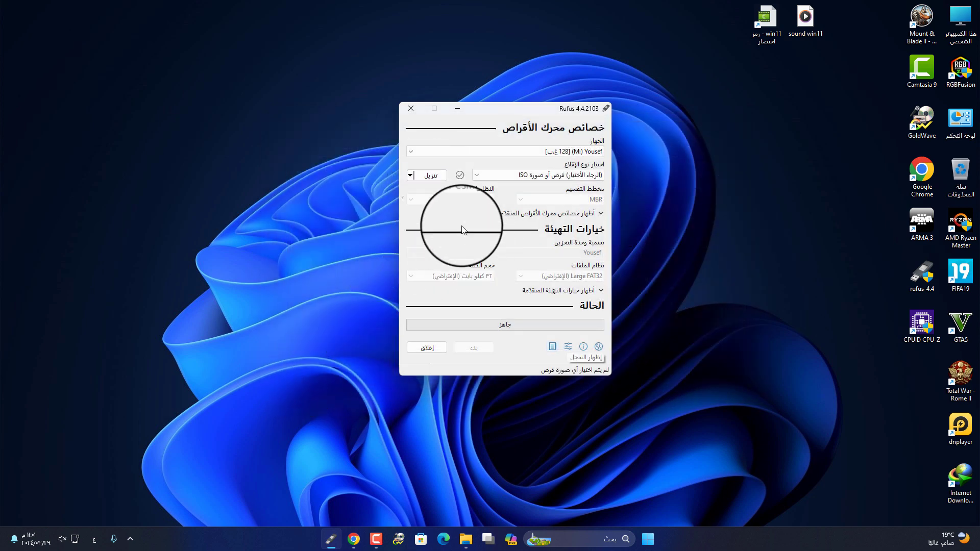
Move the Rufus window aside and view the available choices for obtaining the boot image.
left_click_drag(539, 109, 649, 83)
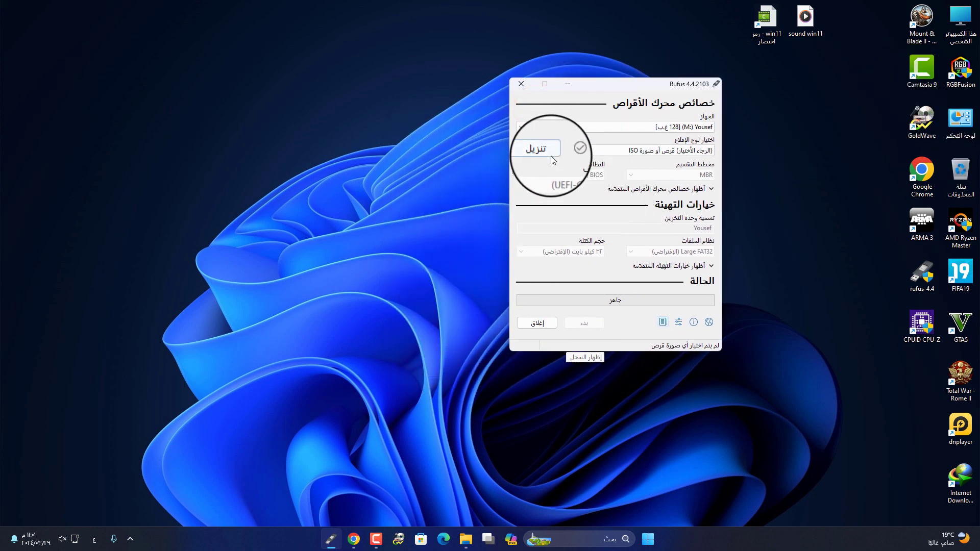
left_click(519, 152)
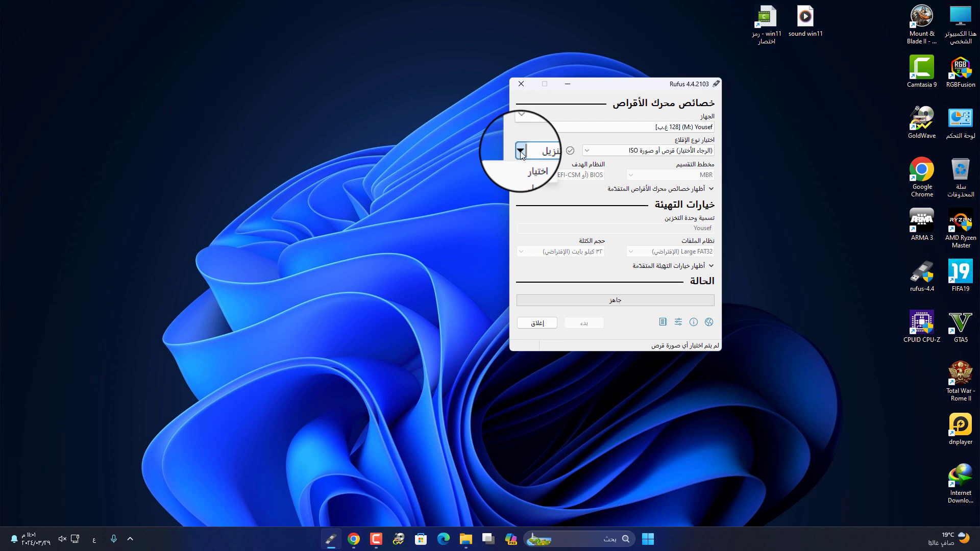
left_click(520, 151)
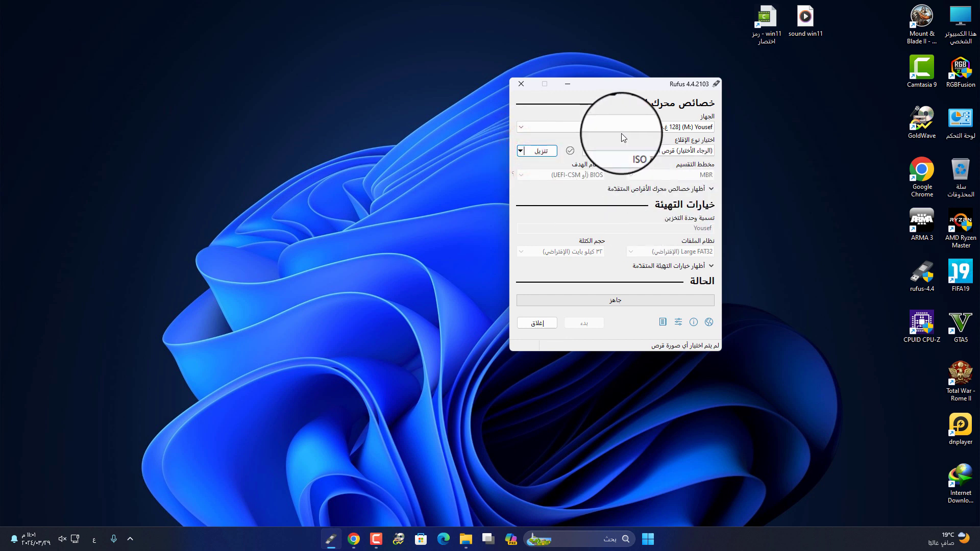
Select the 128 GB USB drive (M:) as the target device and check that drive in This PC.
left_click(692, 127)
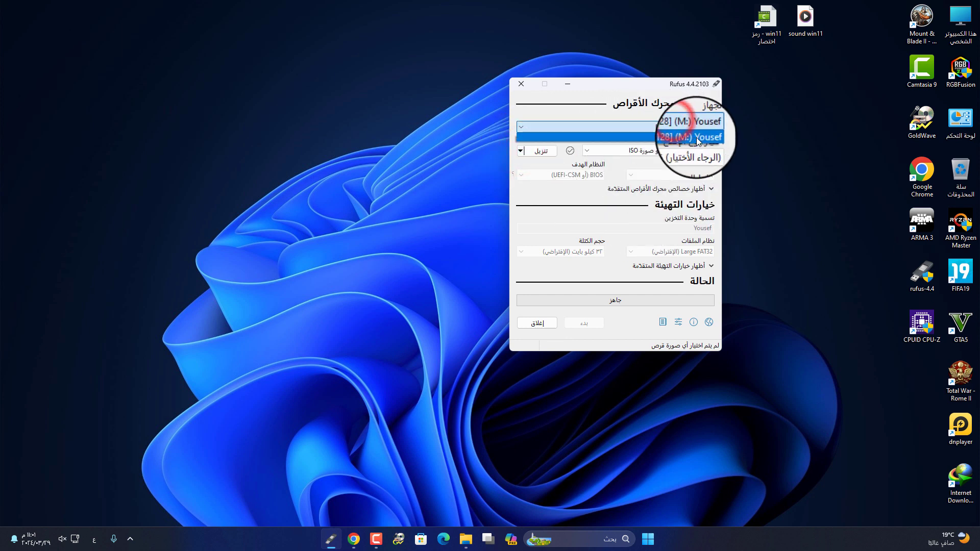
left_click(709, 137)
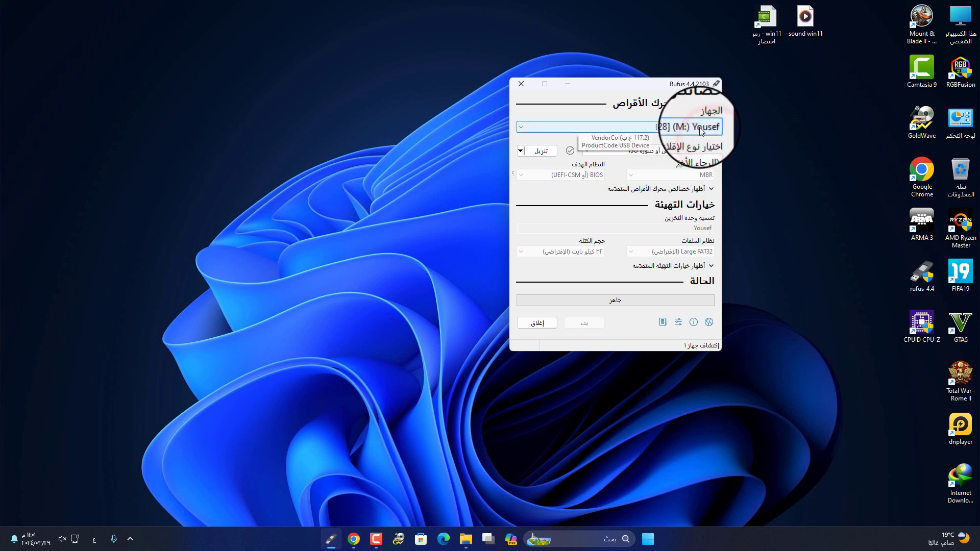
left_click(699, 127)
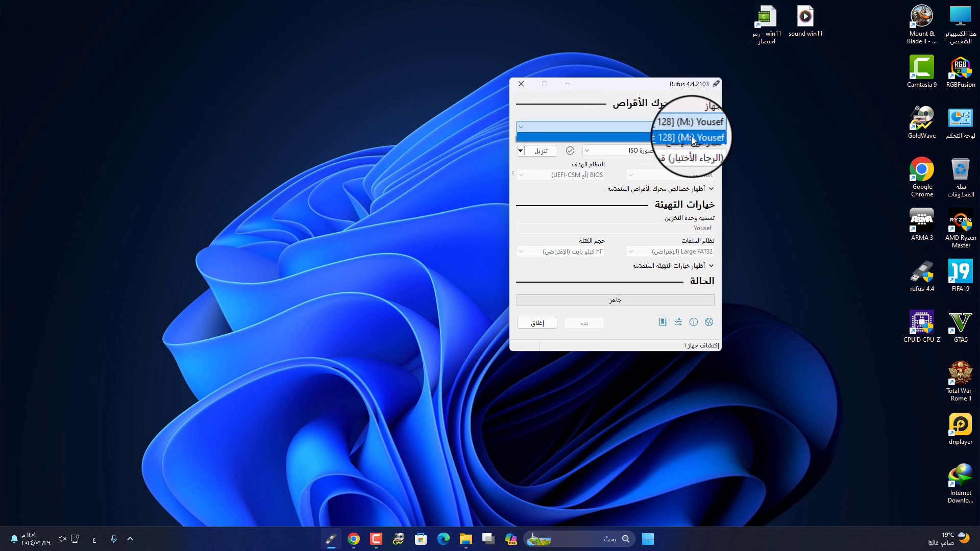
left_click(691, 136)
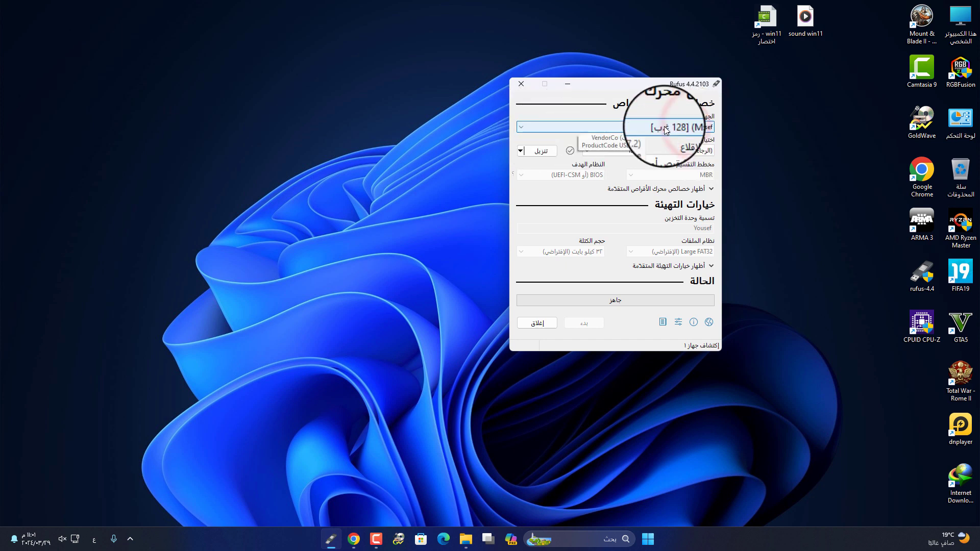
left_click(674, 127)
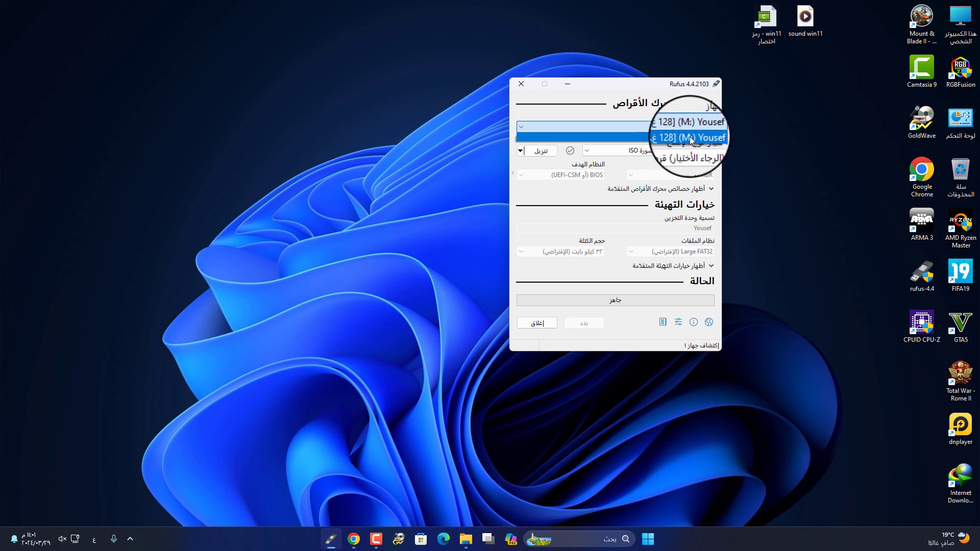
left_click(690, 136)
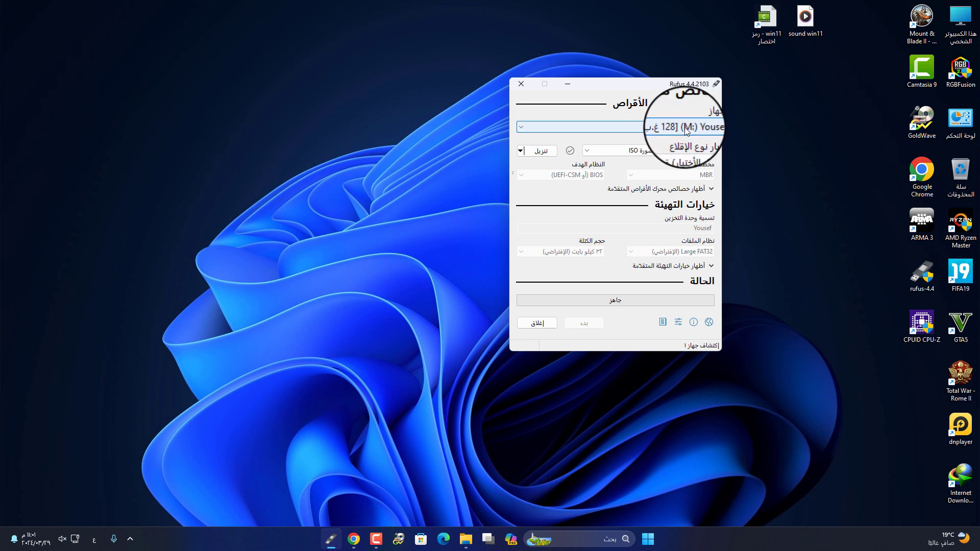
double_click(960, 20)
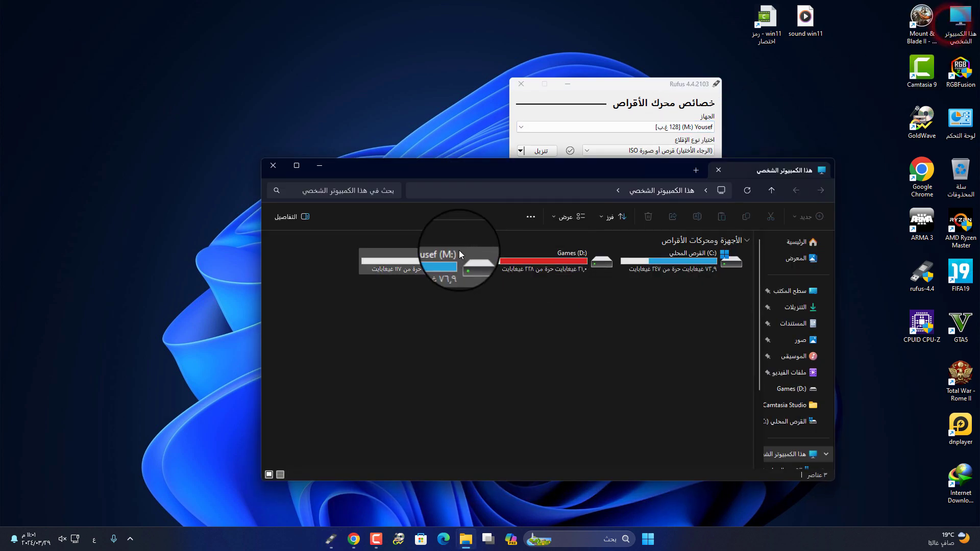
left_click(272, 166)
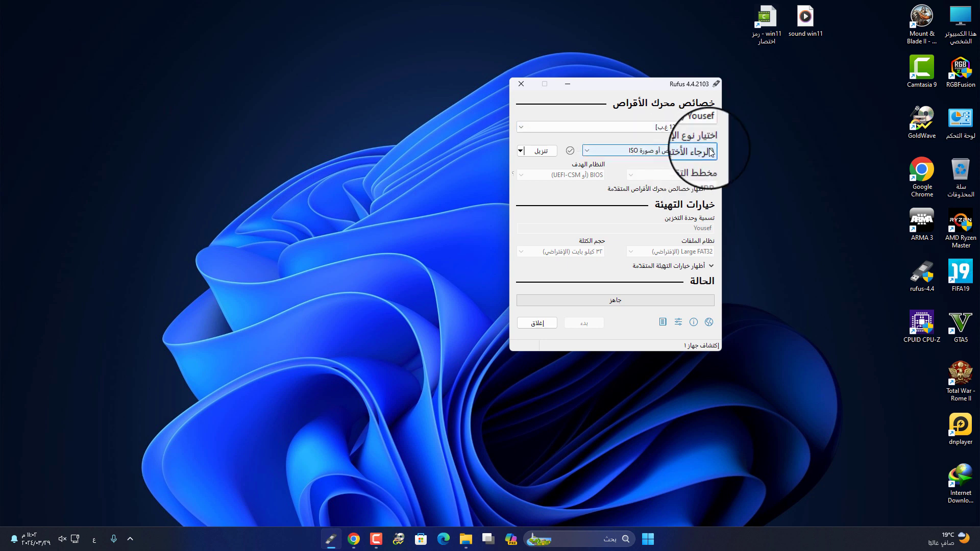
Try the non-bootable boot type and return the boot selection to disk or ISO image.
left_click(690, 151)
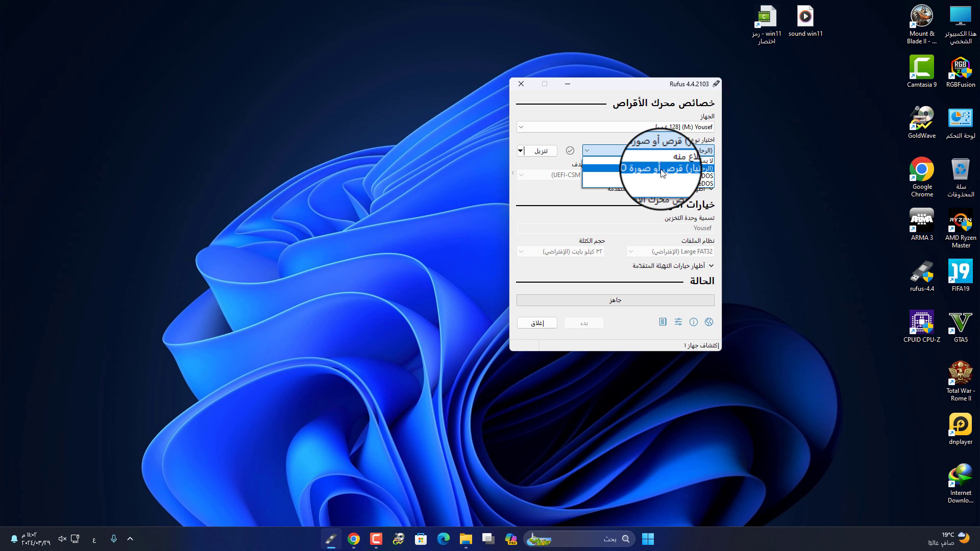
left_click(696, 159)
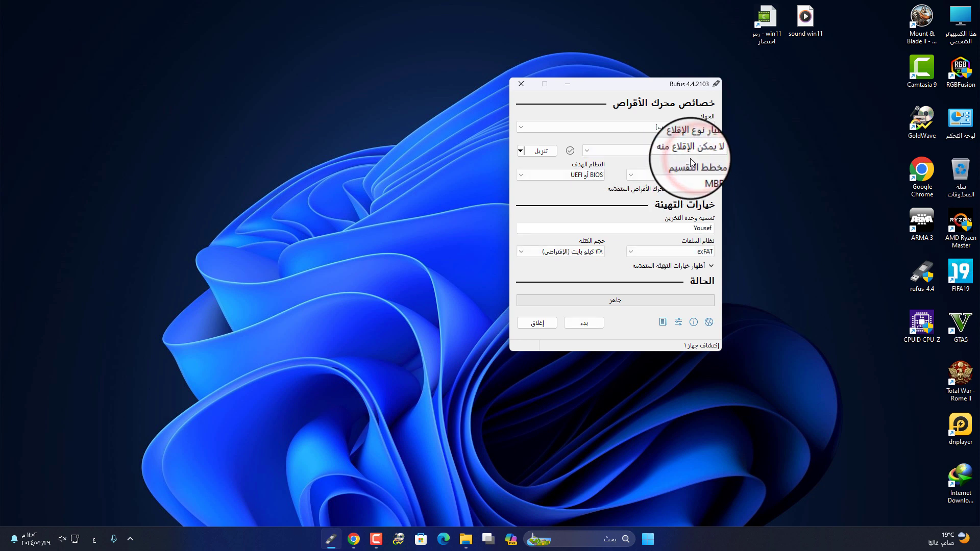
left_click(658, 151)
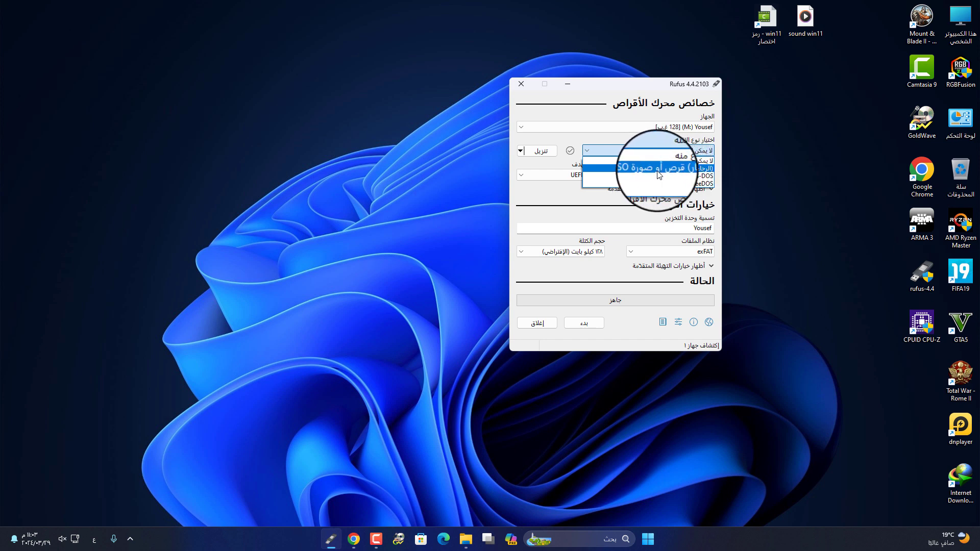
left_click(641, 170)
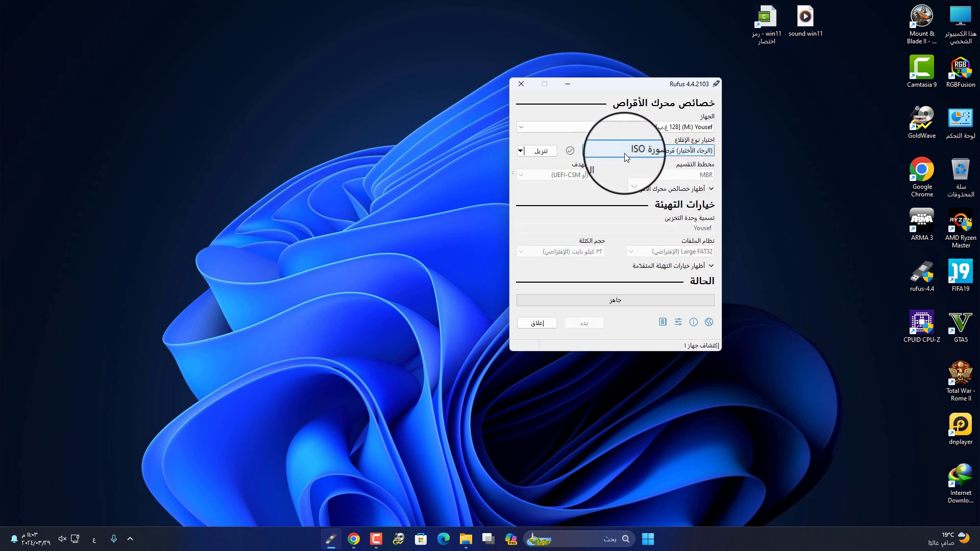
Switch the boot image action from download to select and open the image file picker.
left_click(520, 152)
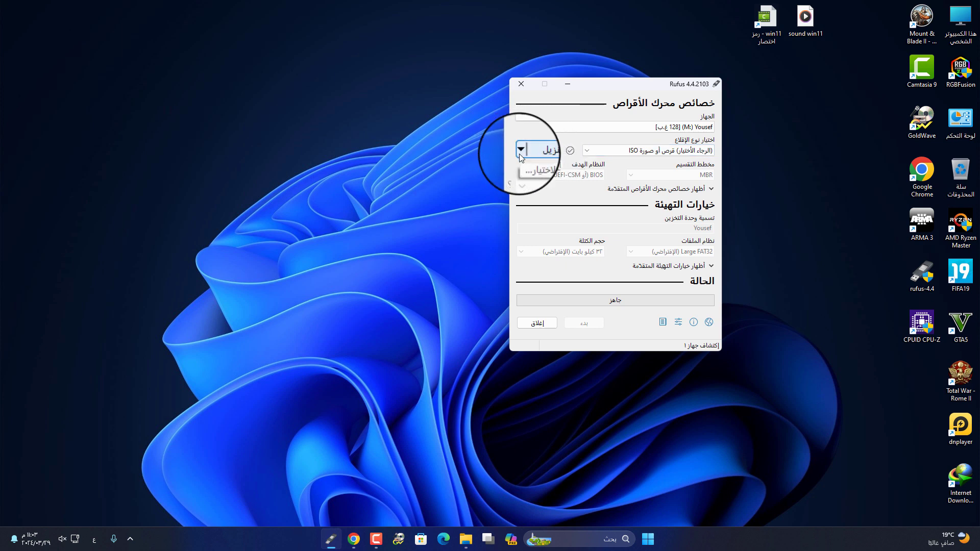
left_click(532, 170)
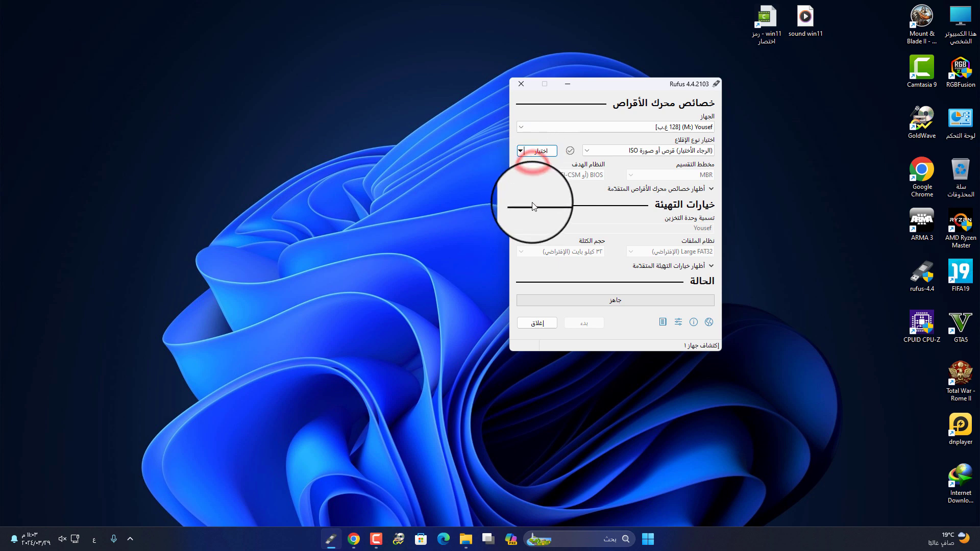
left_click(544, 153)
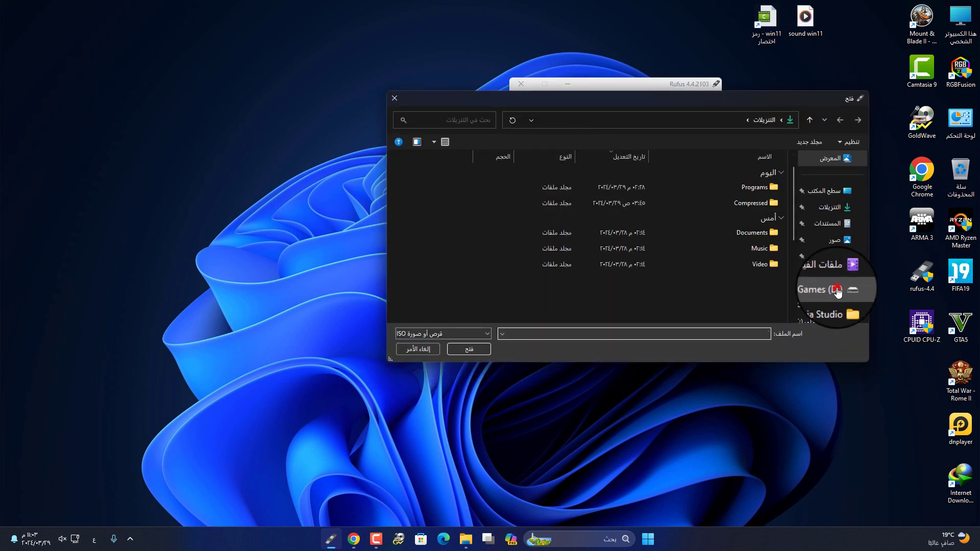
Browse the Games (D:) drive, select MSIAfterburnerSetup466Beta3.zip as a sample file, and cancel the file picker.
left_click(826, 288)
left_click(731, 225)
scroll(715, 262, "down", 1)
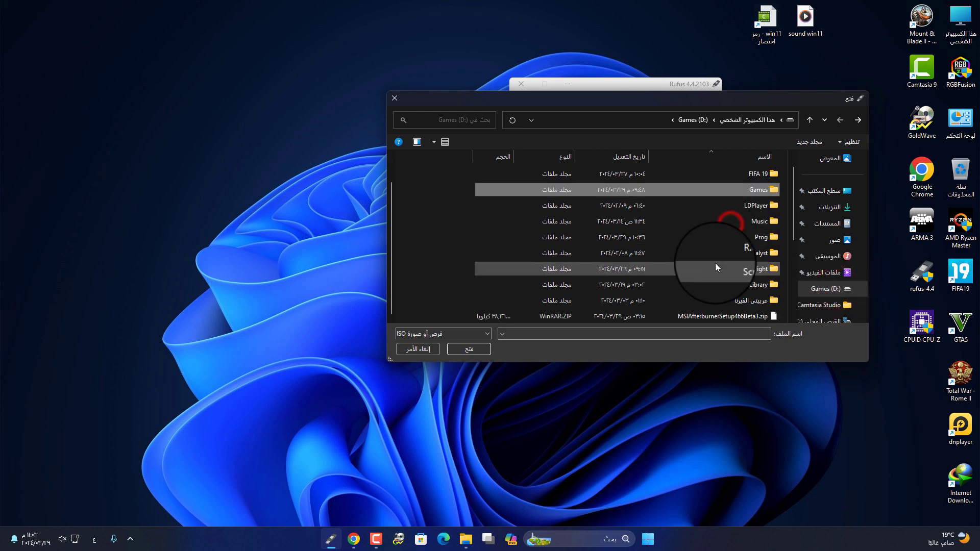
left_click(684, 317)
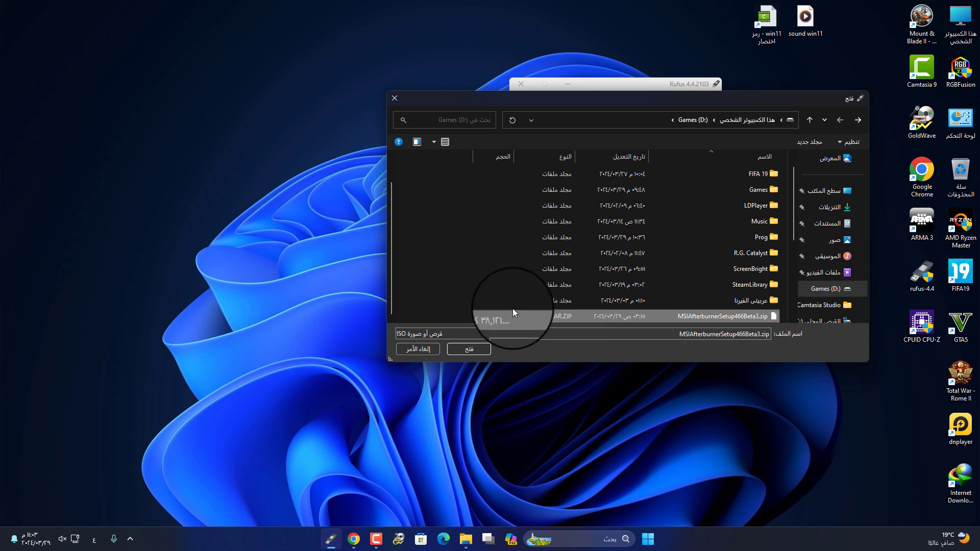
left_click(395, 97)
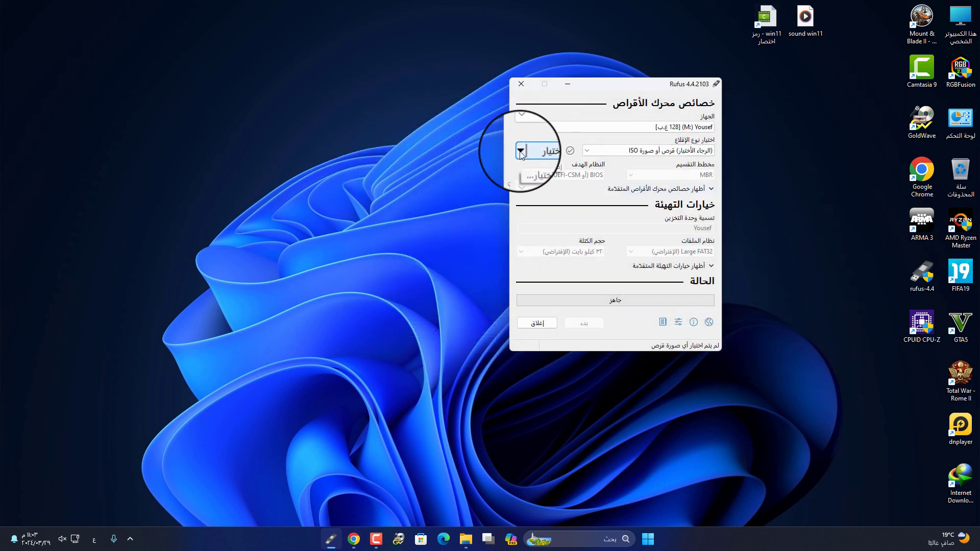
Check the USB drive (M:) properties in This PC, close them, and minimize the window.
left_click(683, 173)
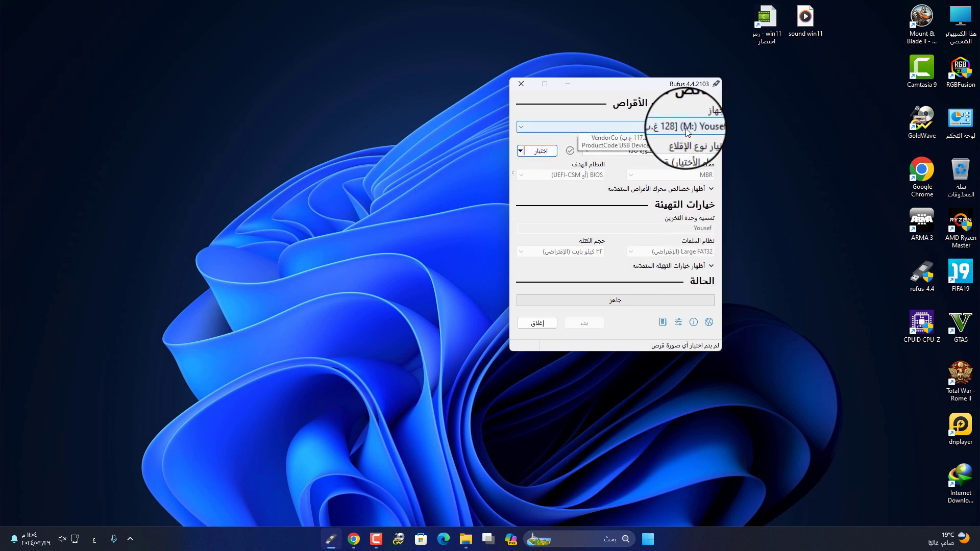
left_click(956, 35)
right_click(442, 273)
left_click(418, 420)
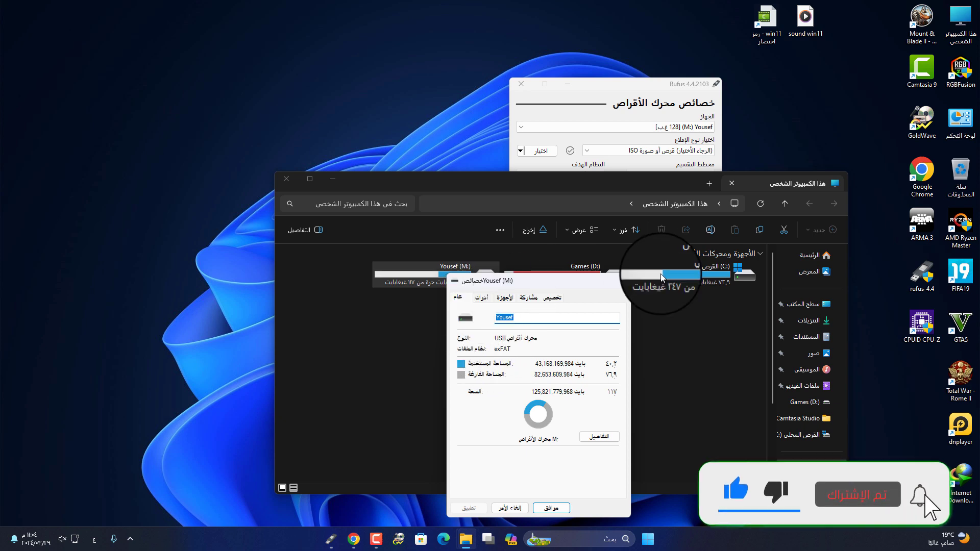
left_click(624, 281)
left_click(332, 179)
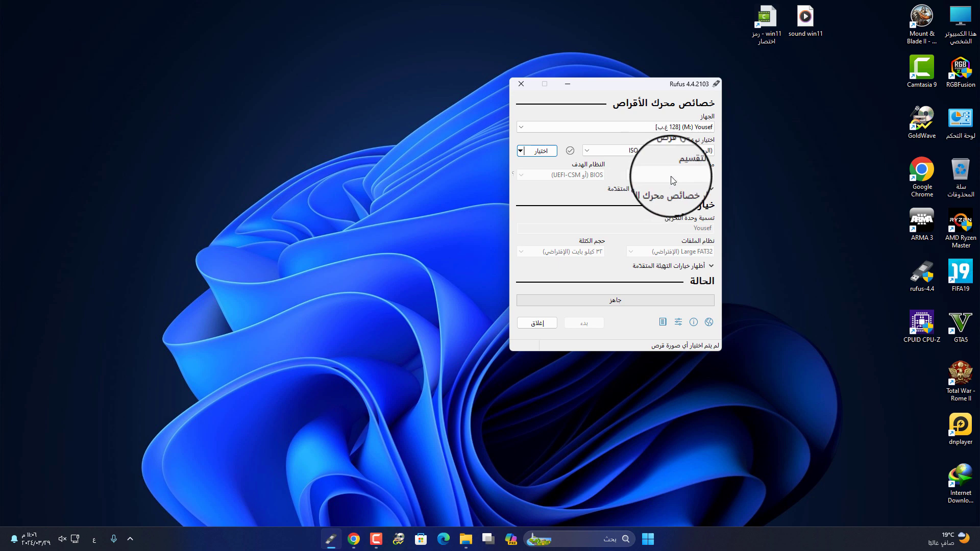
Open the local disk (C:) properties from This PC and display its hardware list.
double_click(960, 19)
left_click_drag(679, 185, 717, 66)
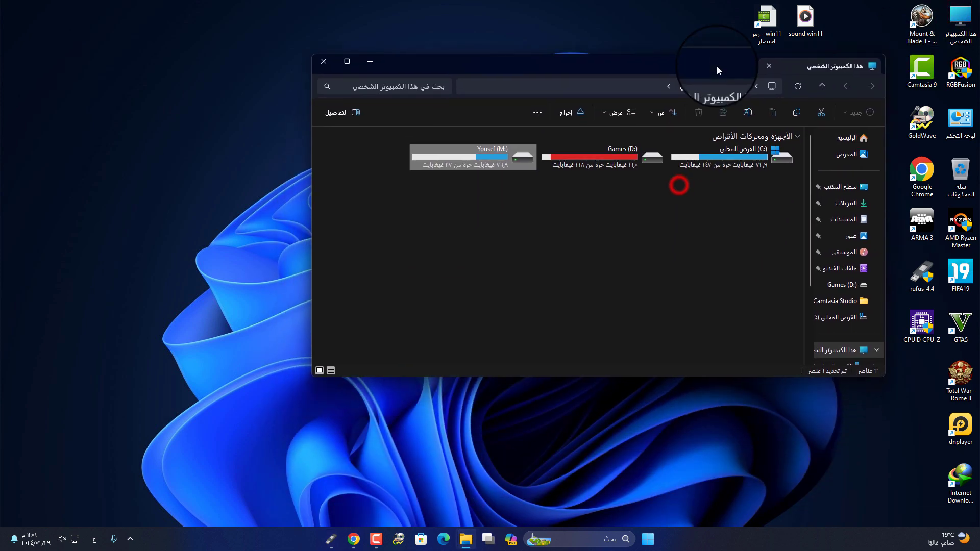
left_click(750, 155)
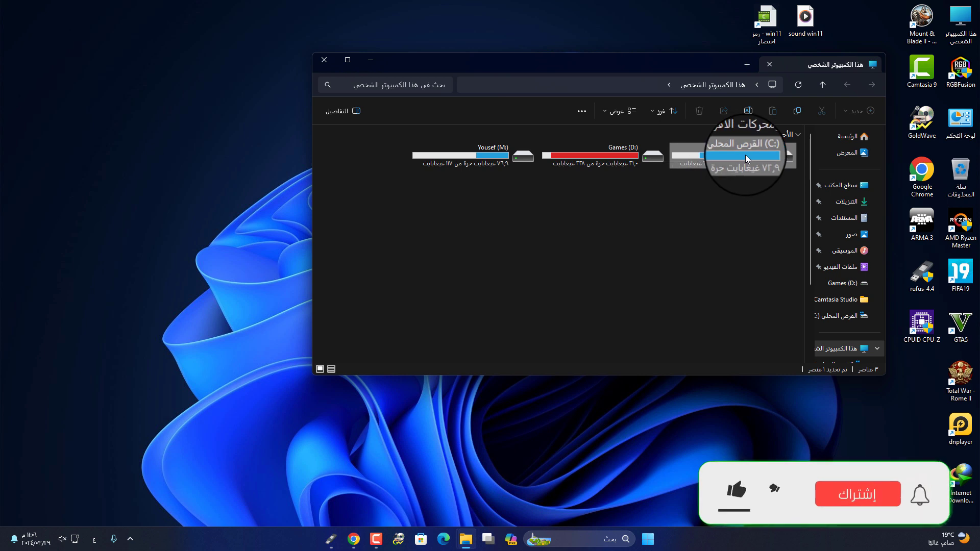
right_click(746, 154)
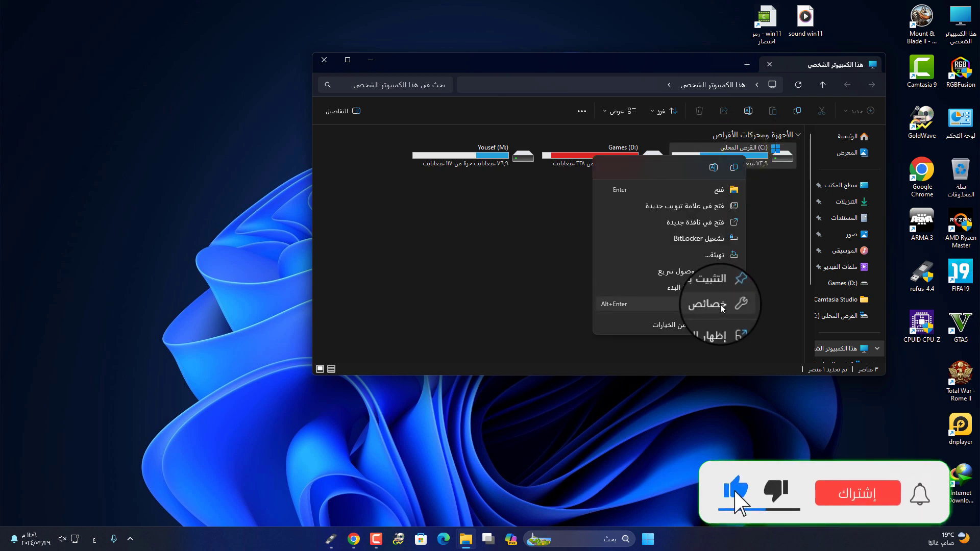
left_click(720, 304)
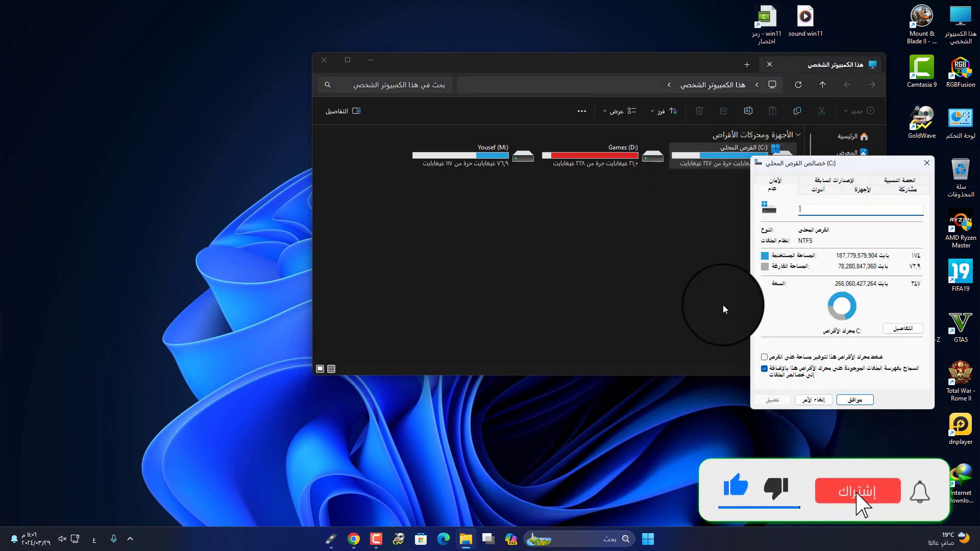
left_click(862, 189)
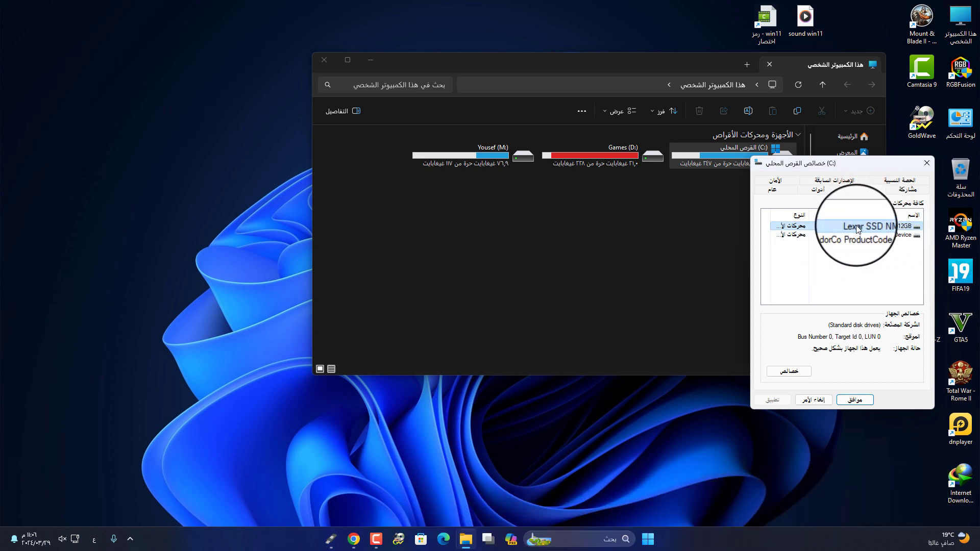
Open the Lexar SSD NM620 512GB device properties and reopen them with administrator rights from its volume information.
double_click(874, 224)
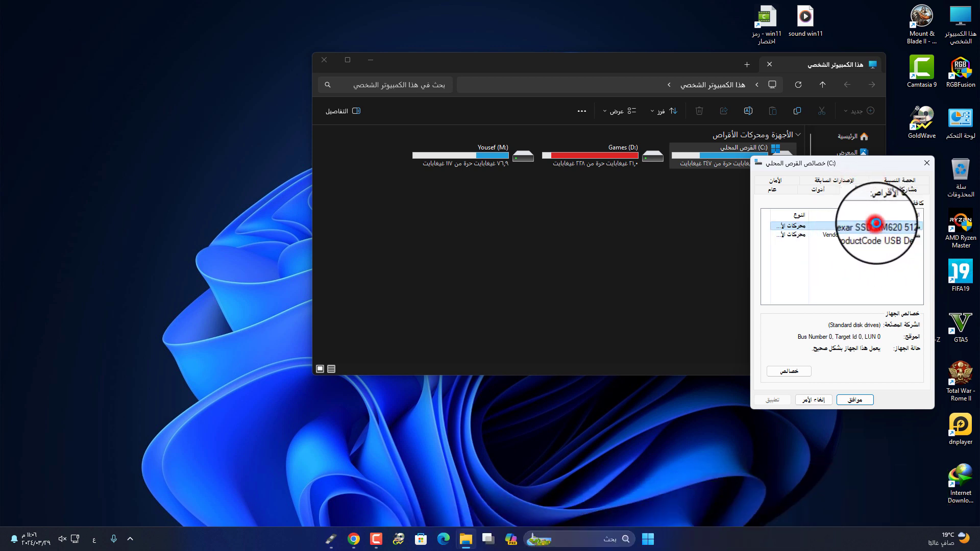
left_click(722, 211)
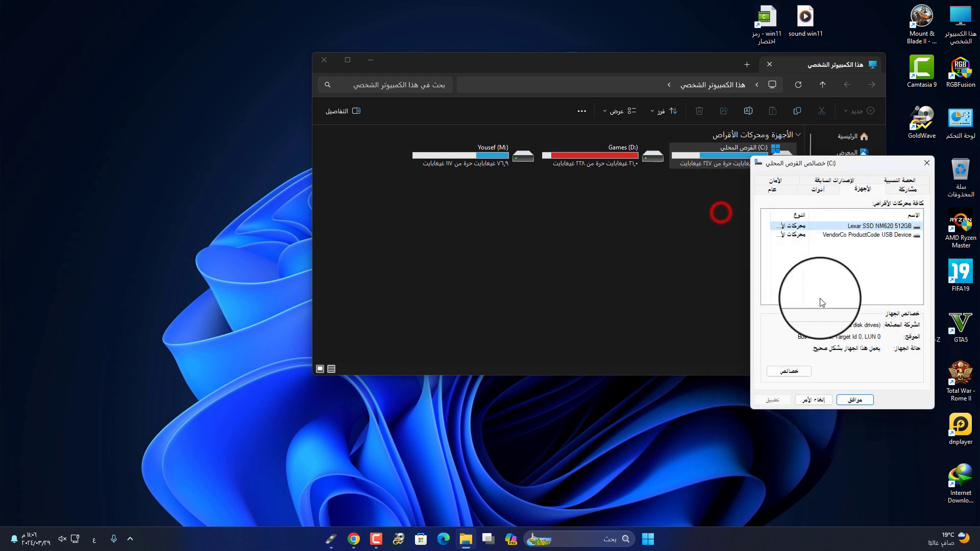
left_click(786, 395)
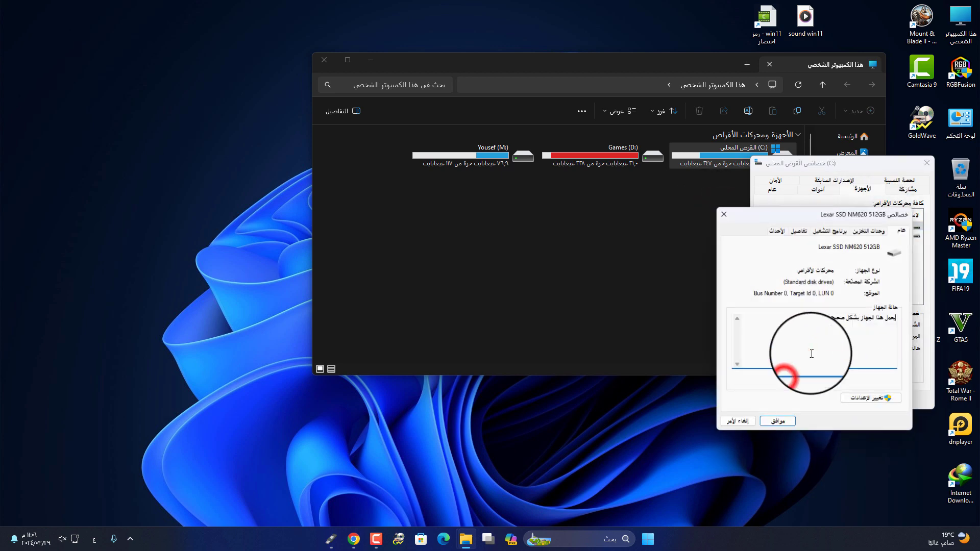
left_click(870, 230)
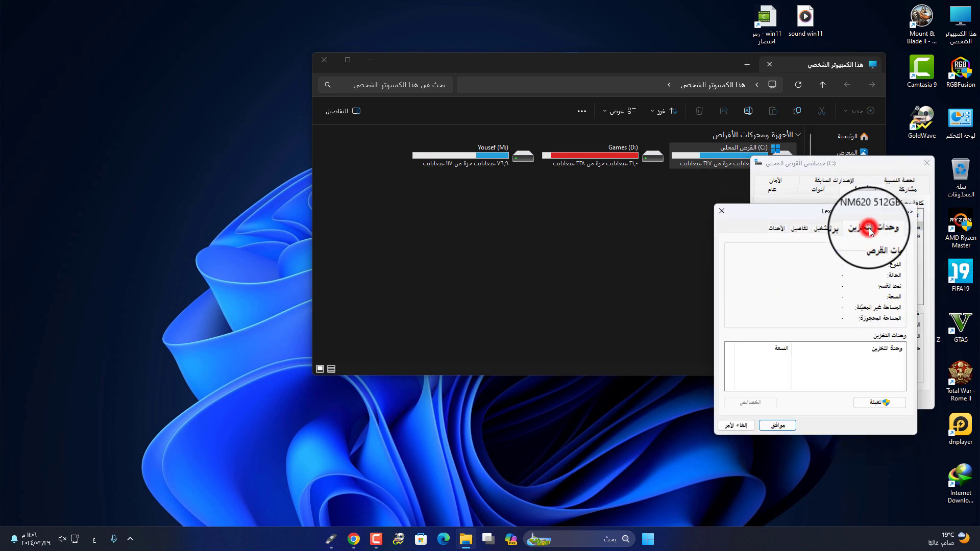
left_click(875, 406)
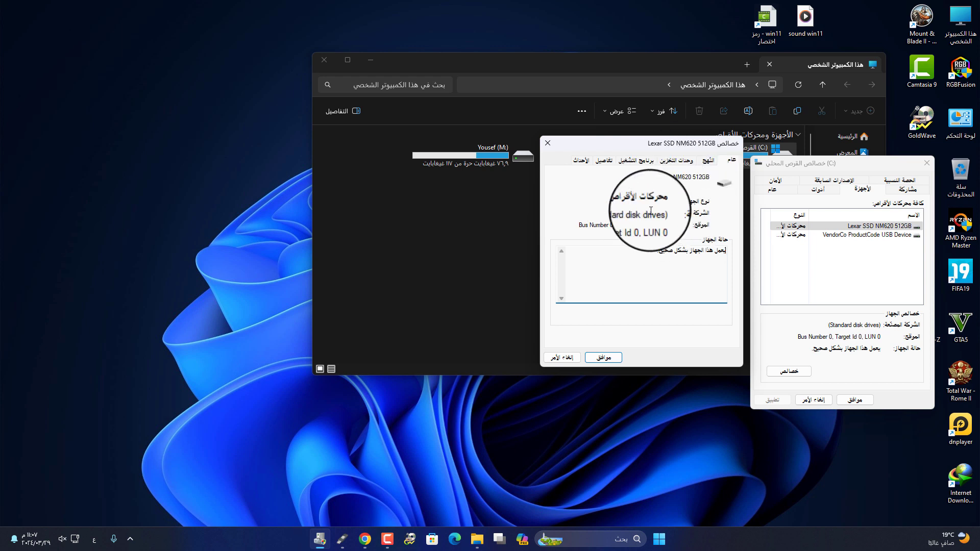
Populate the Lexar SSD's volume information to check its partition style, close both properties windows, and minimize This PC.
left_click(677, 160)
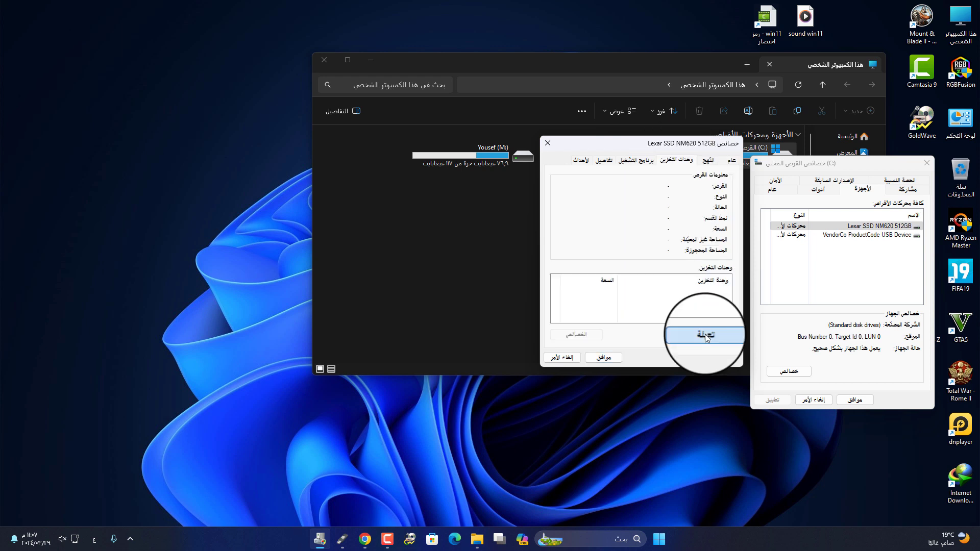
left_click(706, 336)
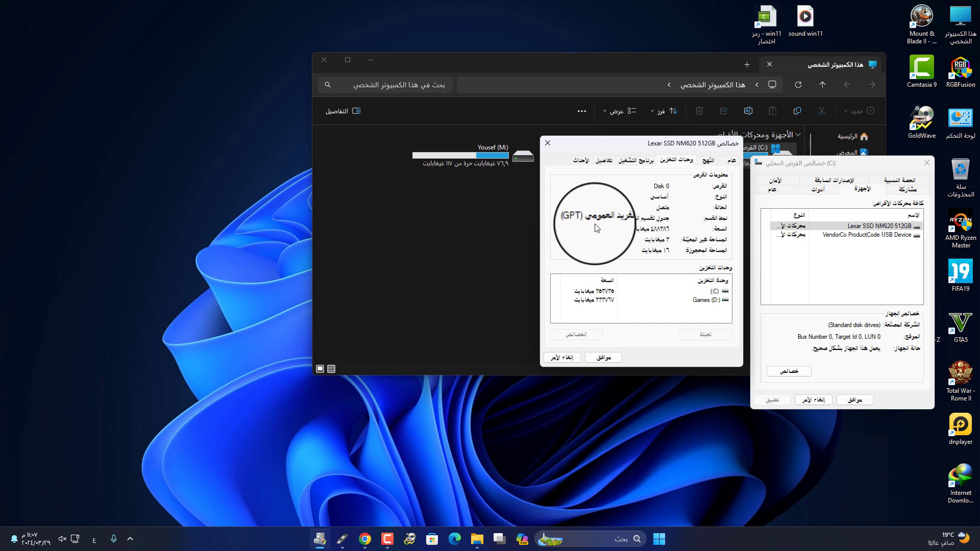
left_click(550, 145)
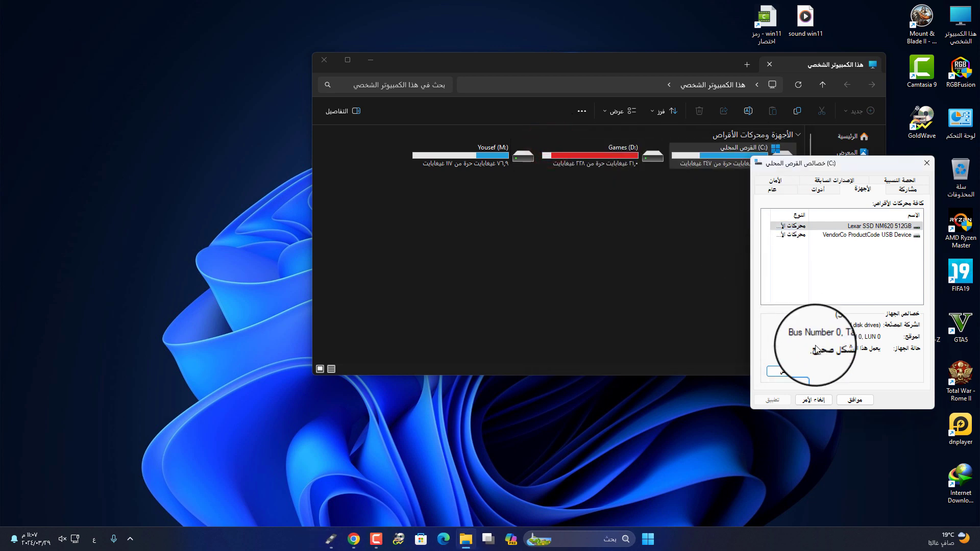
left_click(814, 400)
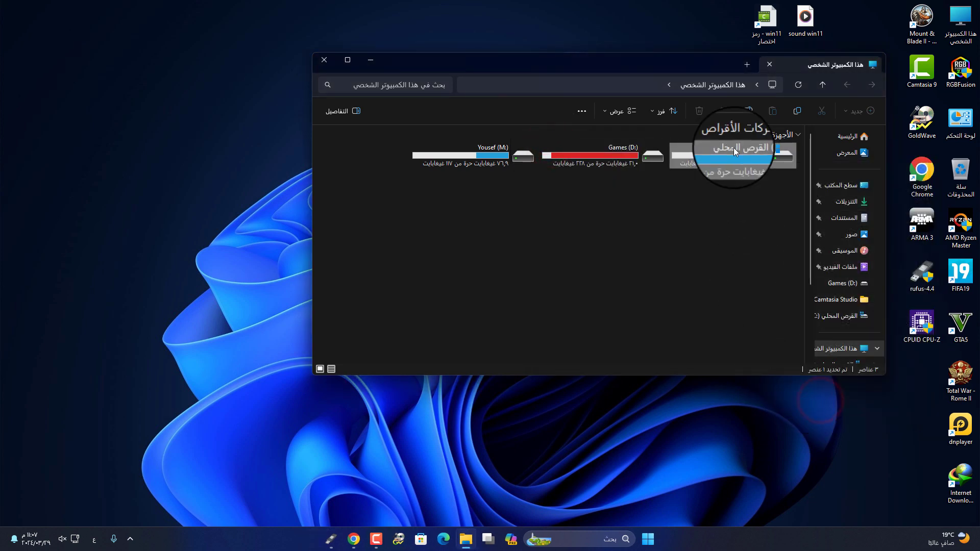
mouse_move(734, 148)
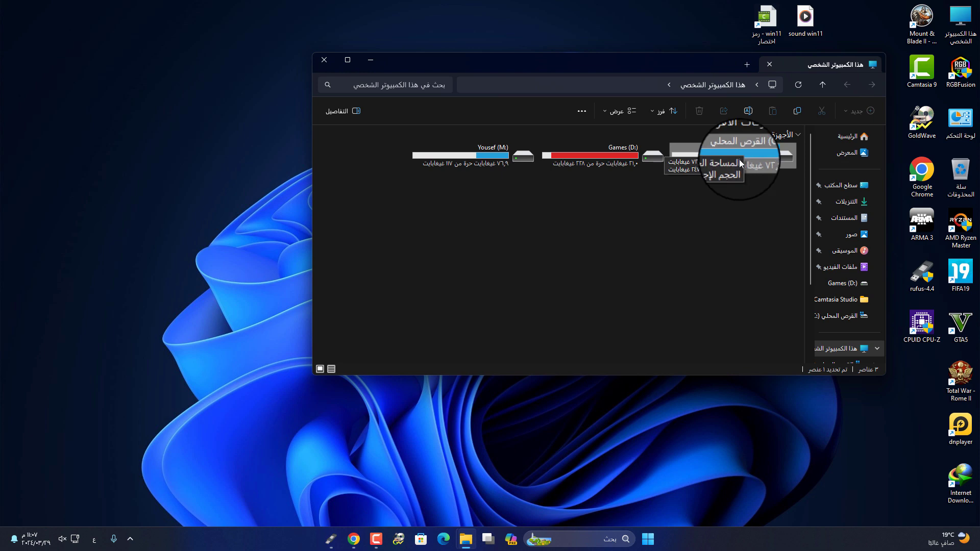
left_click(367, 61)
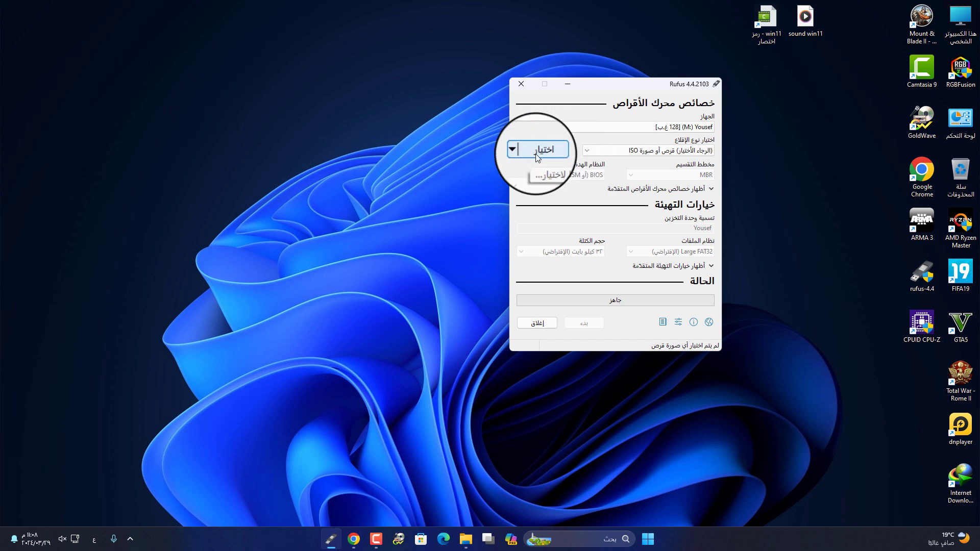
View and hide the advanced drive properties, and keep disk or ISO image as the boot type.
left_click(693, 190)
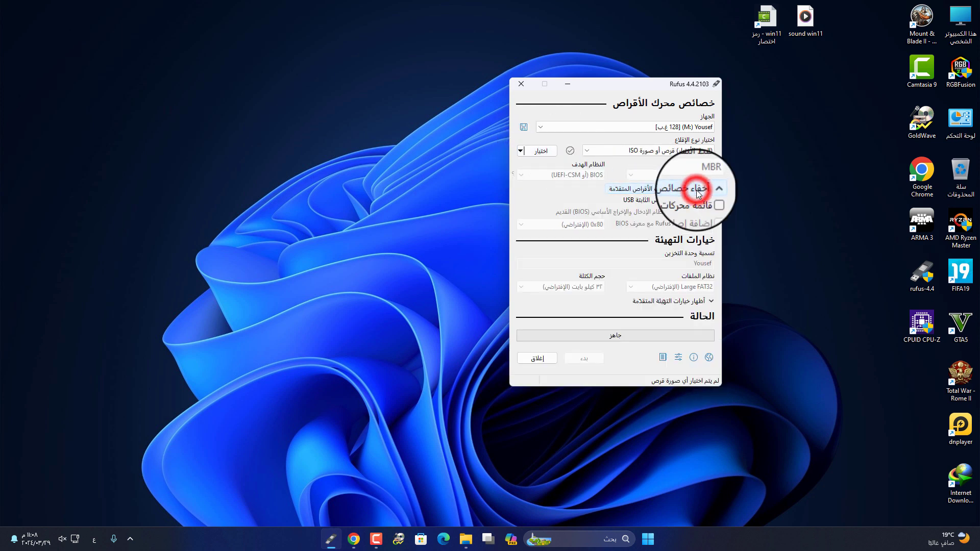
left_click(676, 193)
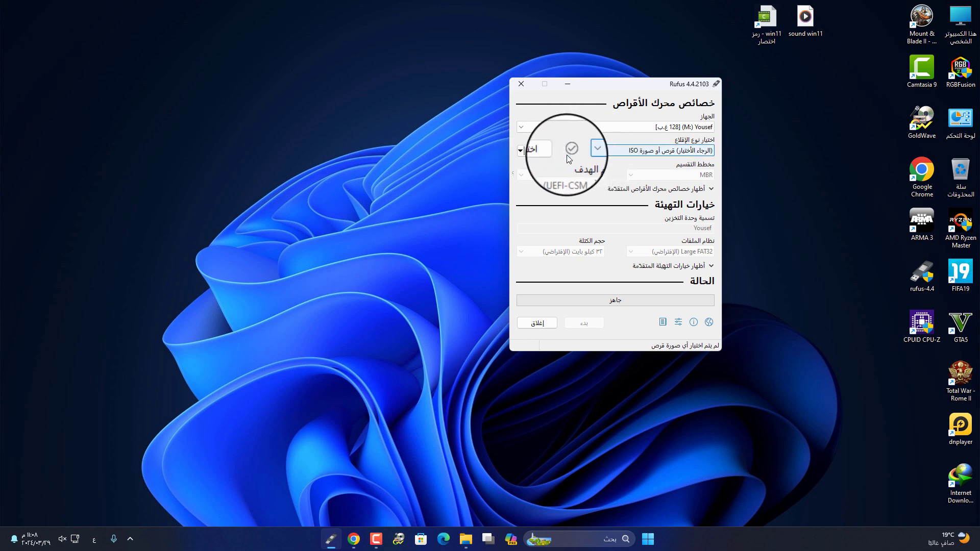
left_click(590, 147)
left_click(645, 169)
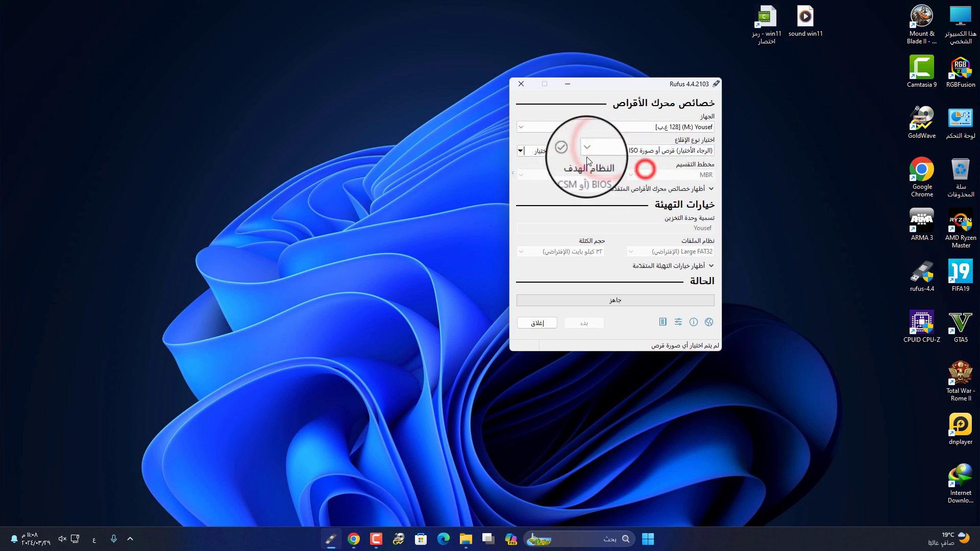
Browse the Games (D:) drive for a disk image and close the file chooser without selecting one.
left_click(535, 151)
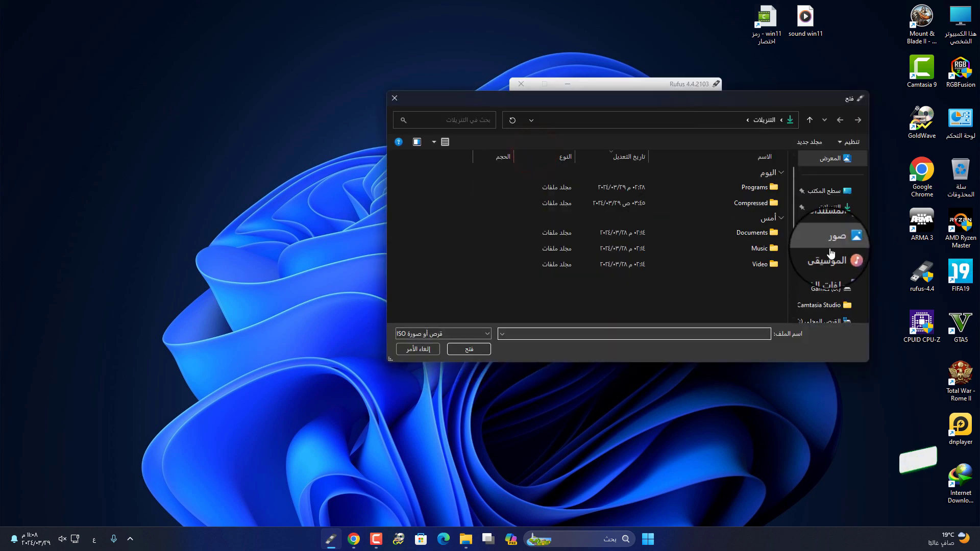
left_click(825, 288)
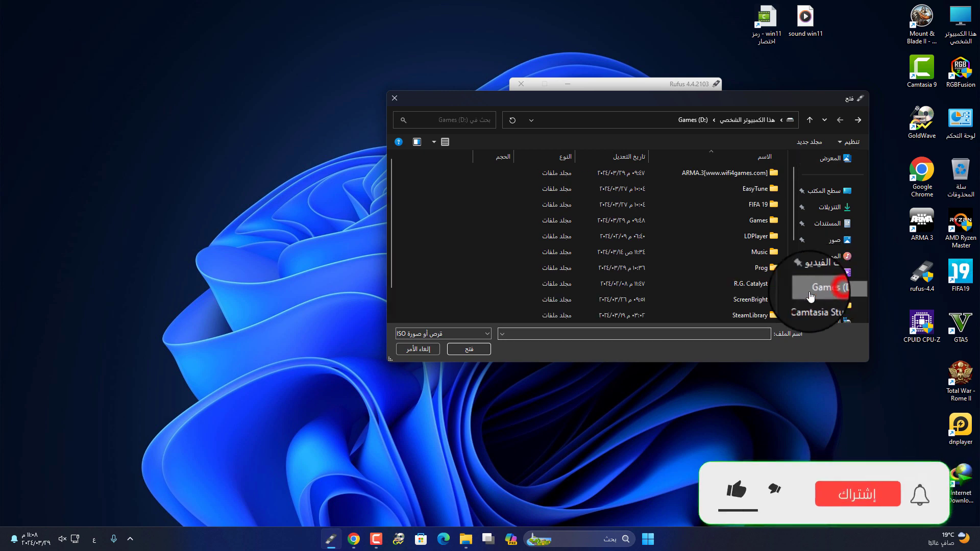
left_click(754, 299)
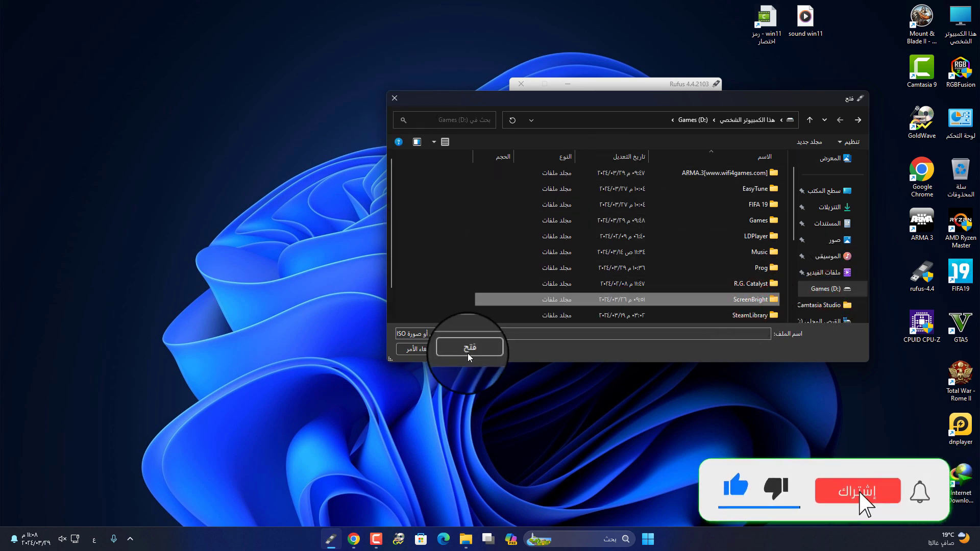
left_click(394, 98)
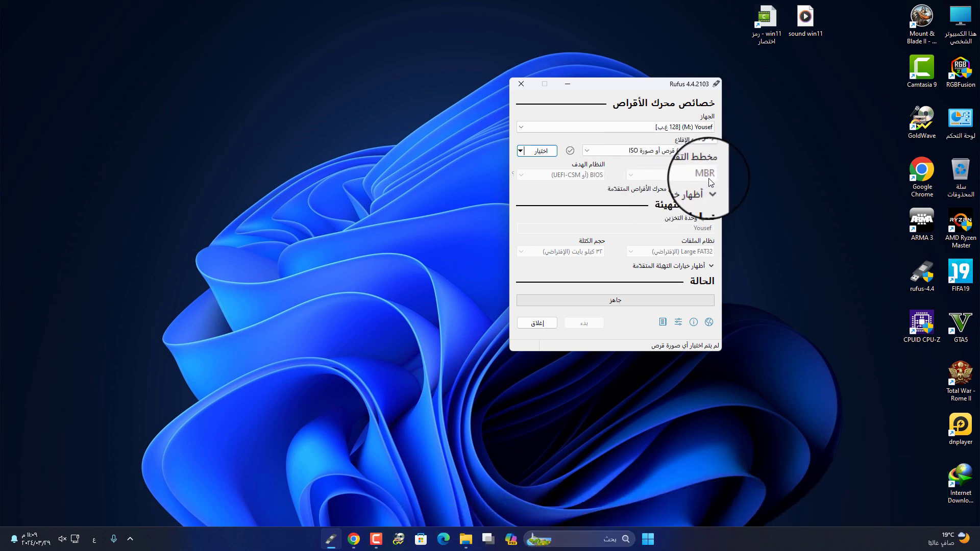
left_click(587, 327)
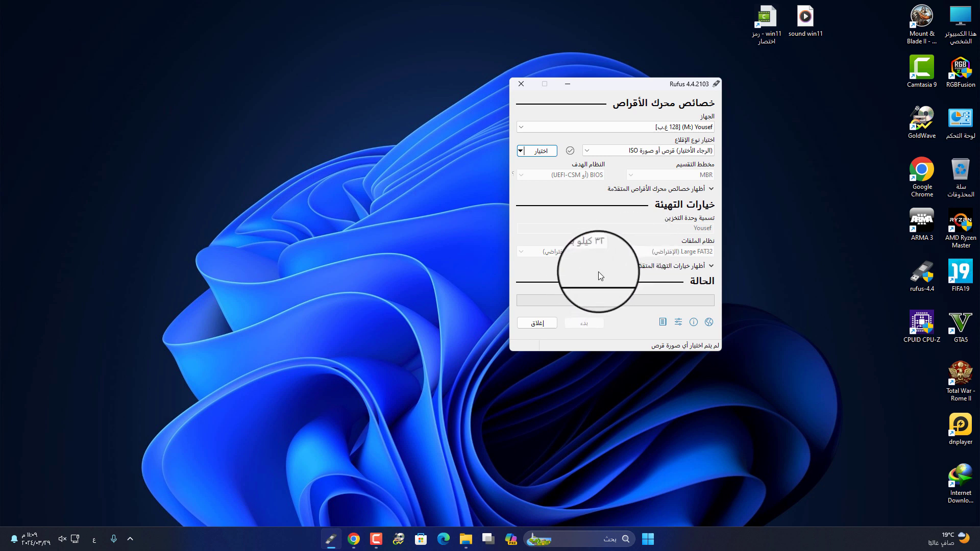
Switch the boot image action to download, launch the ISO download dialog, dismiss it, and restore the select action.
left_click(531, 169)
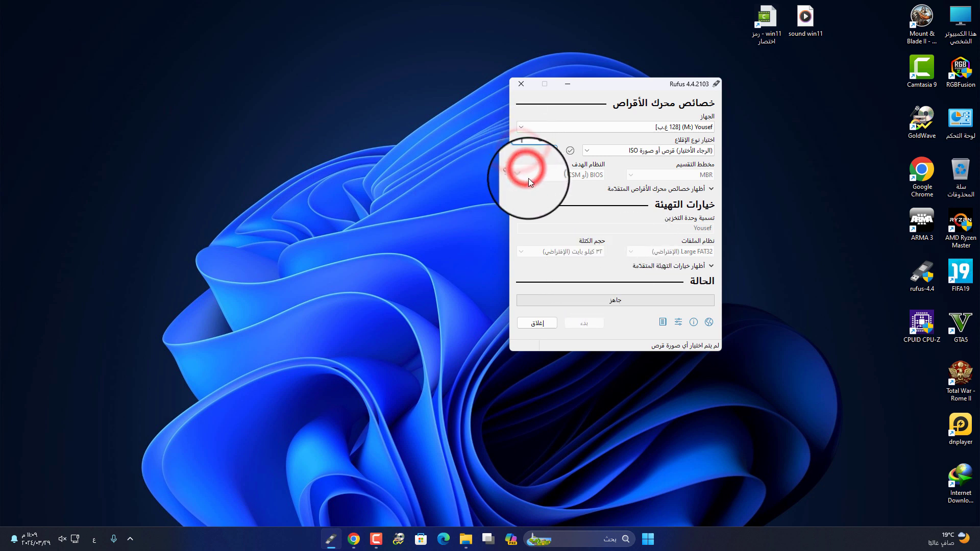
left_click(540, 151)
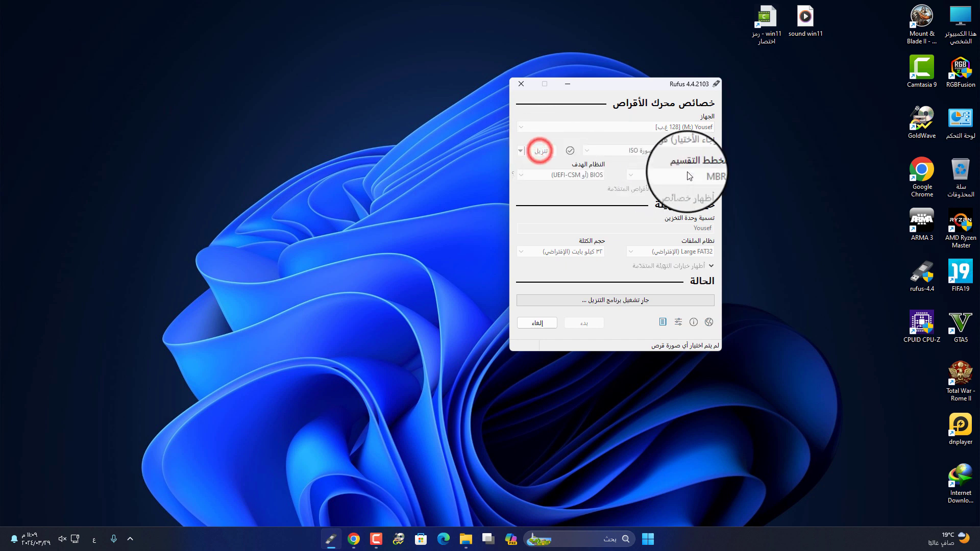
left_click(525, 164)
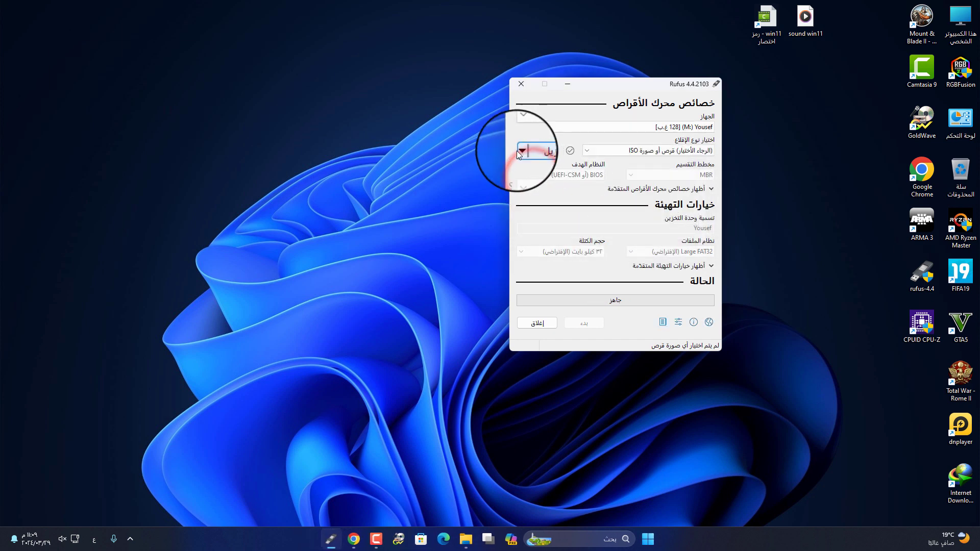
left_click(518, 151)
left_click(534, 166)
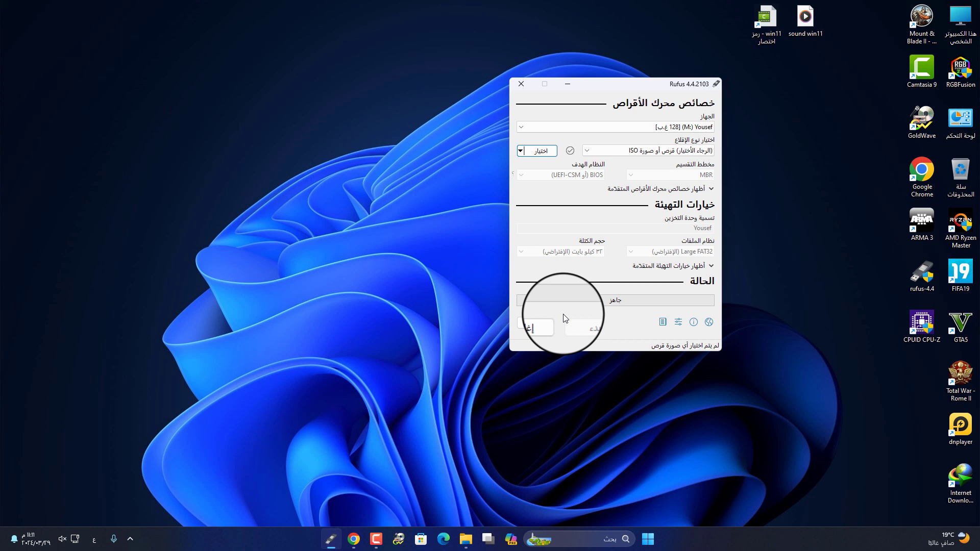
Move the Rufus window higher on the desktop and toggle the boot image action to download and back to select.
mouse_move(634, 82)
left_mouse_down()
mouse_move(637, 60)
mouse_move(608, 37)
mouse_move(639, 46)
left_mouse_up()
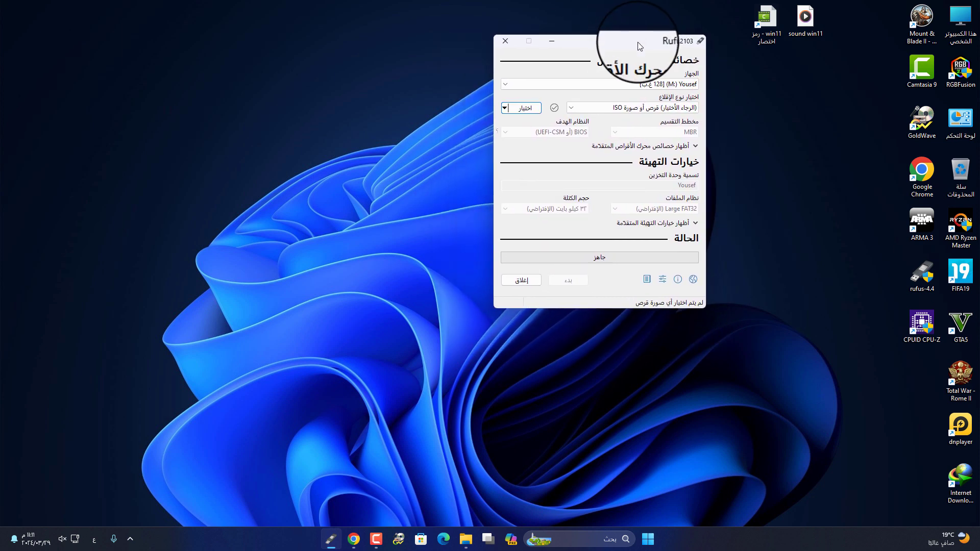
left_click(504, 107)
left_click(520, 134)
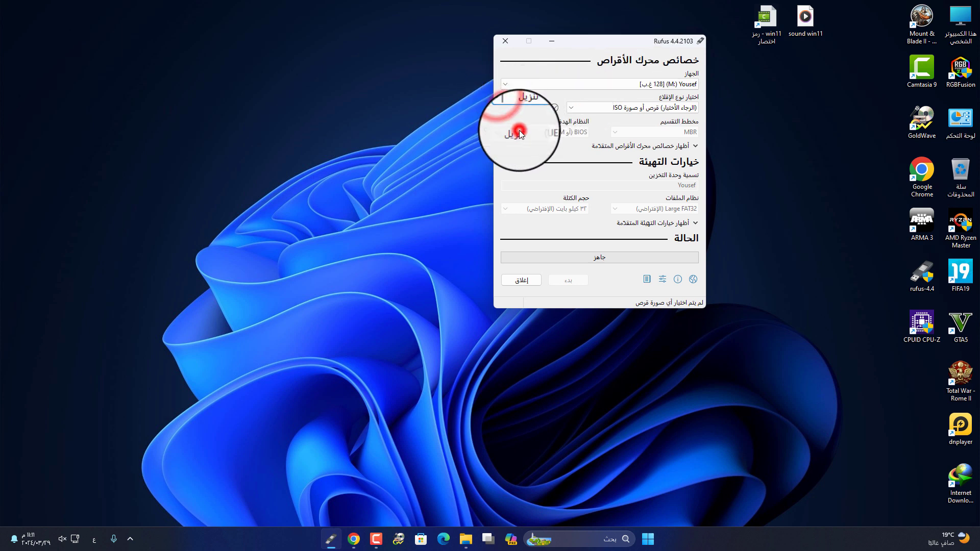
left_click(504, 108)
left_click(506, 122)
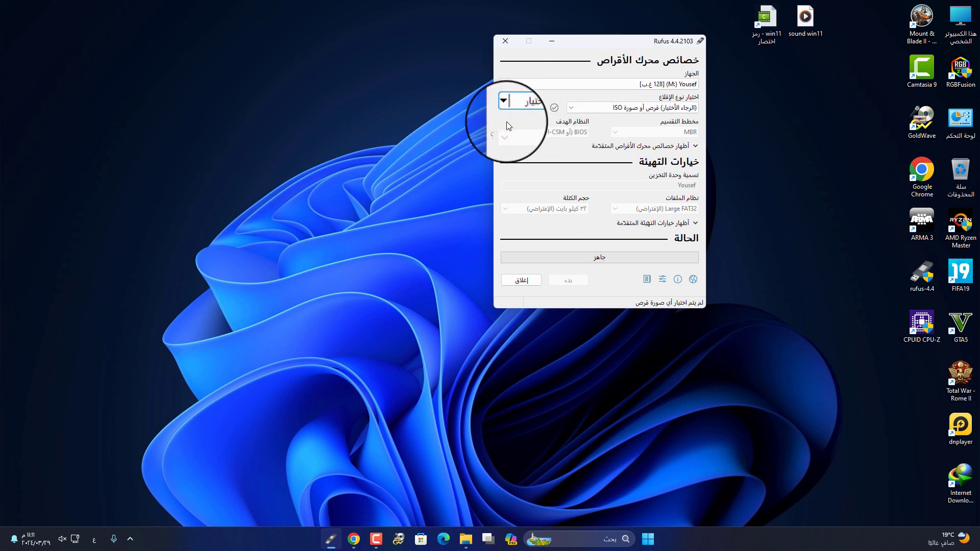
Switch the boot image action to download and view the versions offered in the ISO download dialog.
left_click(504, 109)
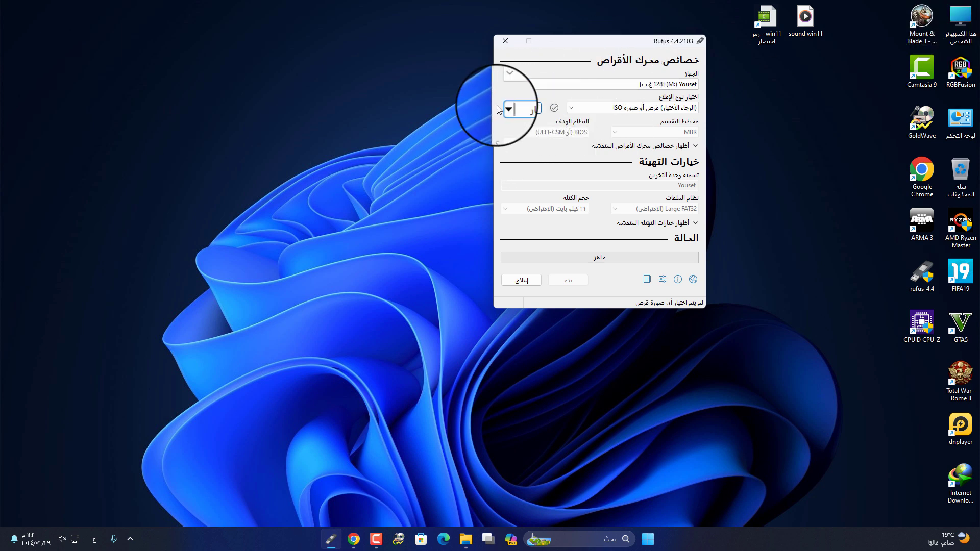
left_click(507, 108)
left_click(504, 135)
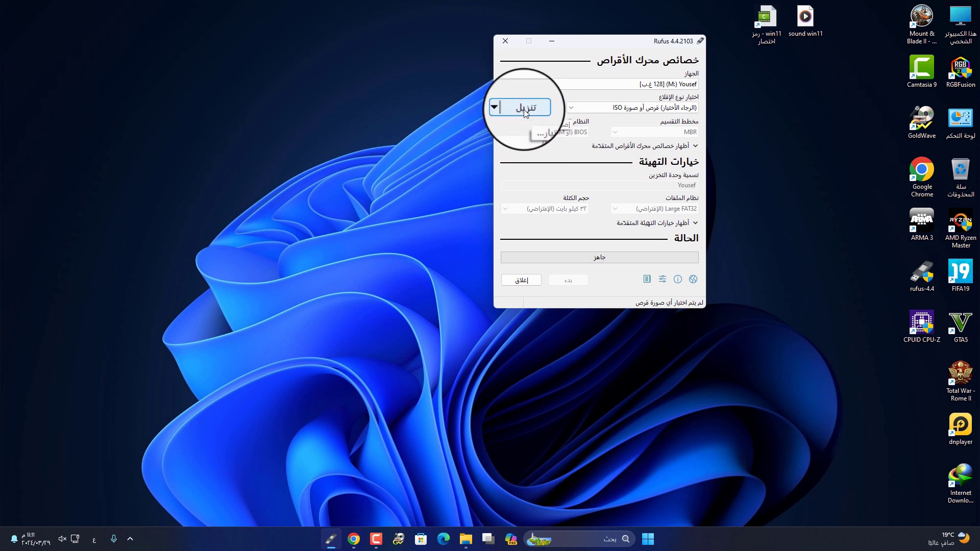
left_click(525, 108)
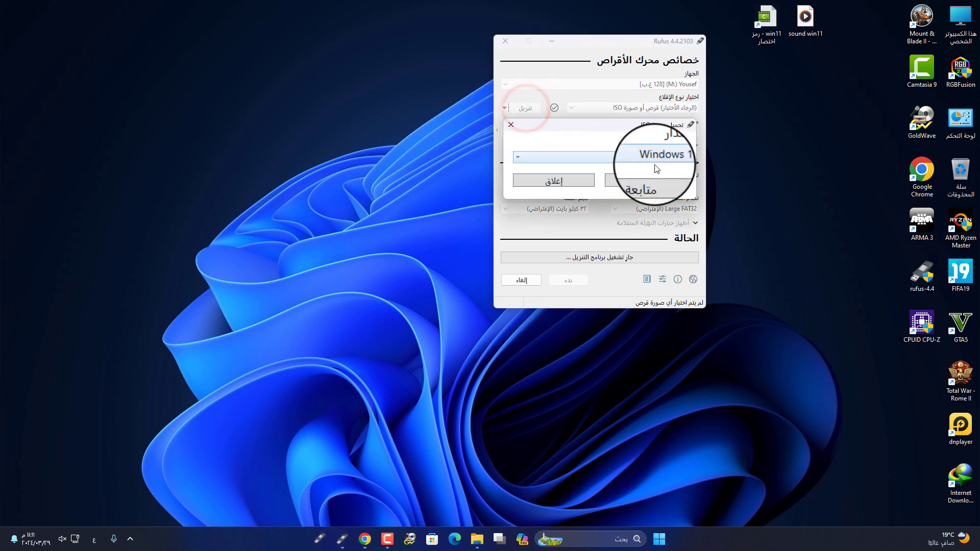
left_click(645, 158)
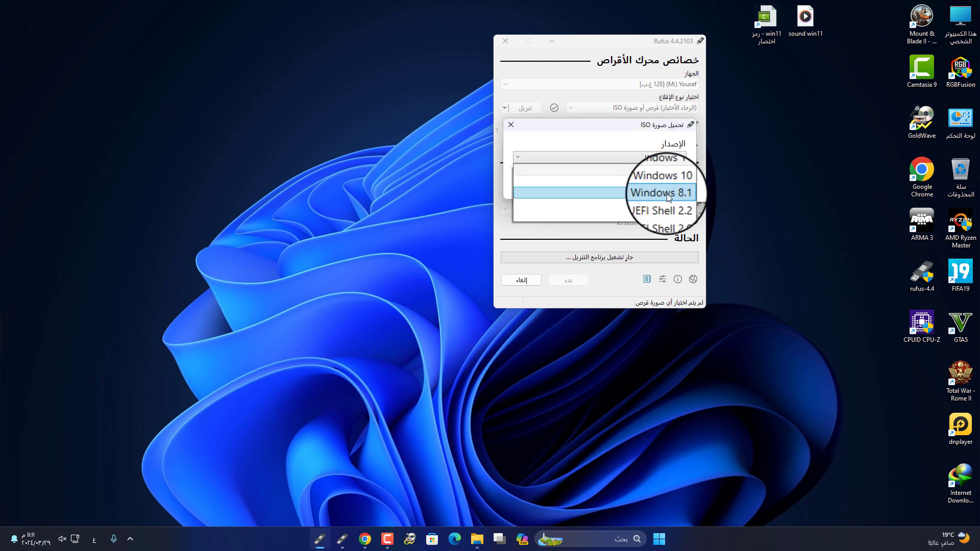
Close the ISO download dialog without downloading and set the boot image action back to select.
left_click(510, 126)
left_click(510, 126)
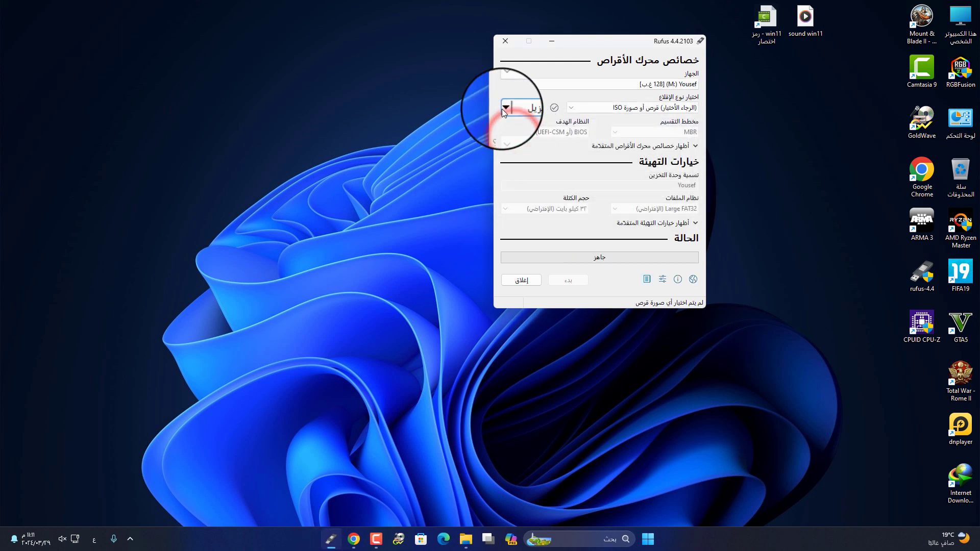
left_click(506, 107)
left_click(510, 124)
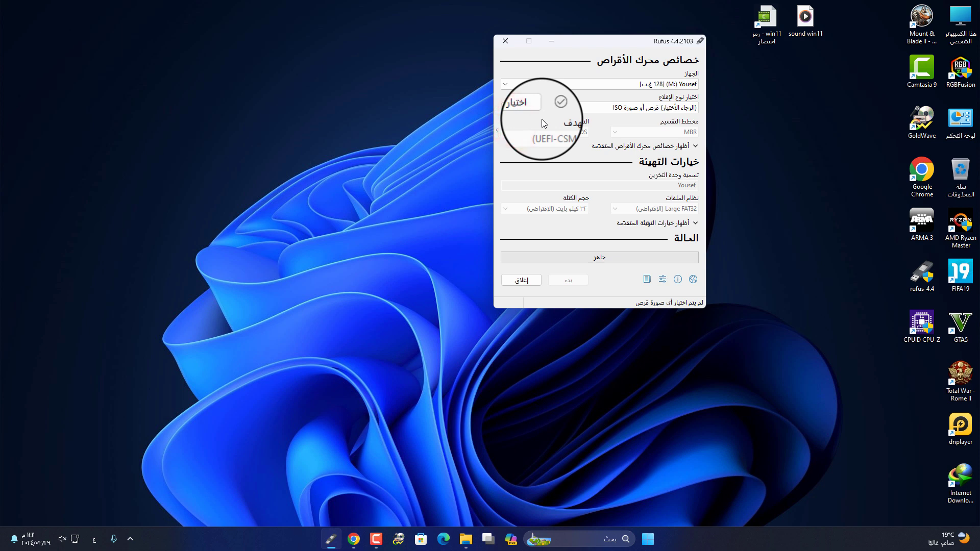